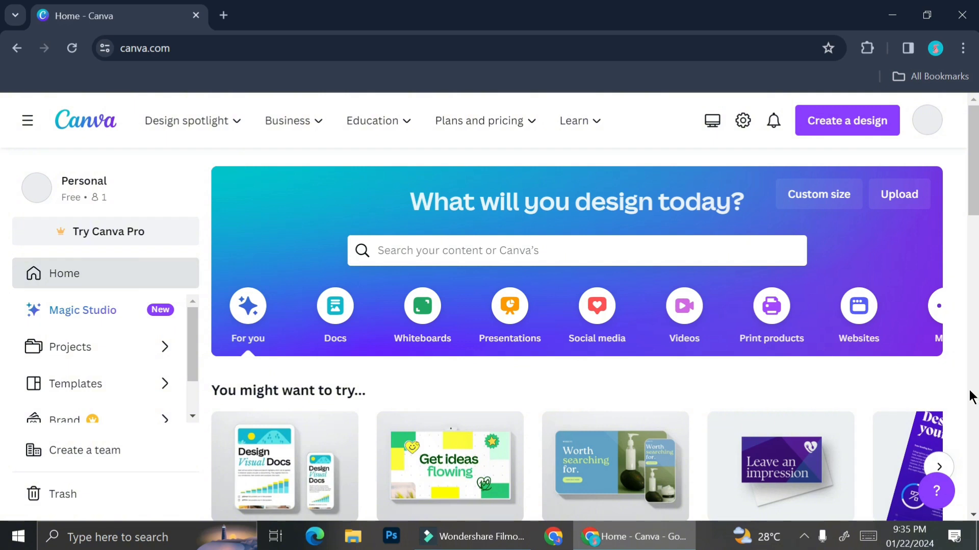
Create a new custom-size design measuring 8.5 × 8.5 in
left_click(842, 128)
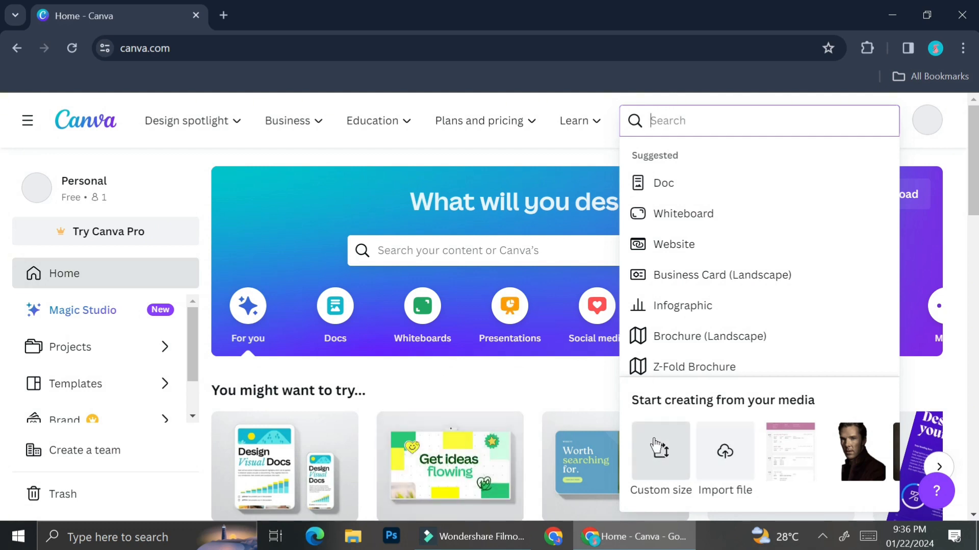
left_click(657, 446)
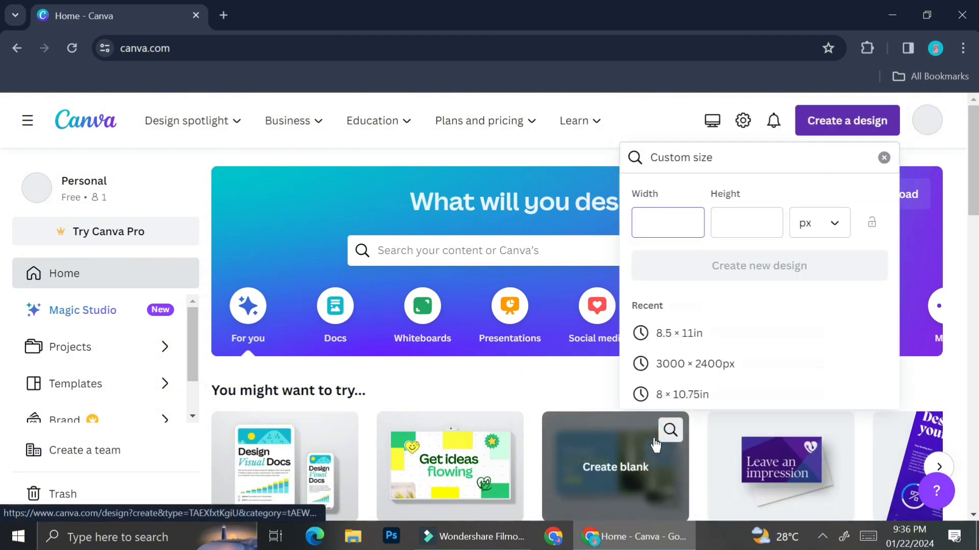
type("8.5")
key("Tab")
type("8.5")
left_click(747, 275)
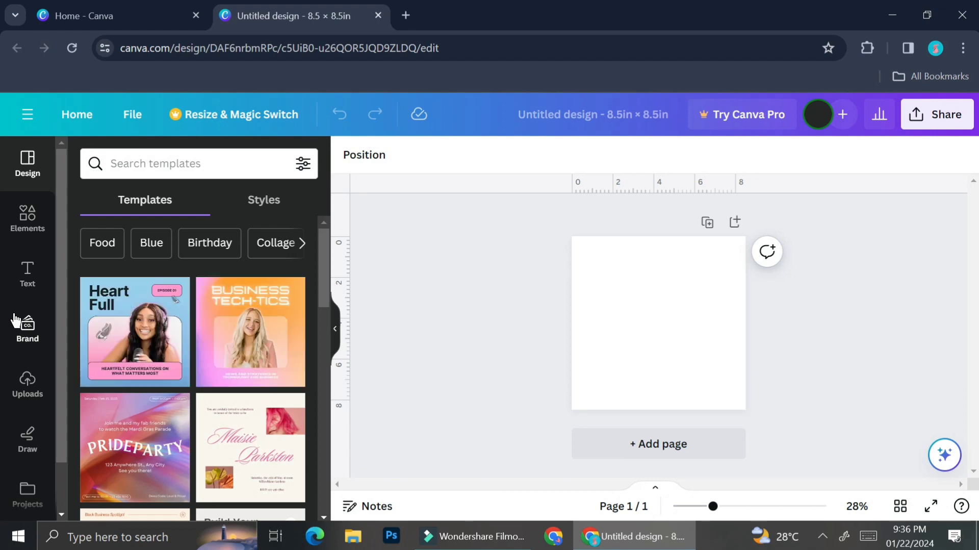
Find the Magic Media app among the popular apps, open it and dismiss its permissions notice
scroll(36, 314, "down", 1)
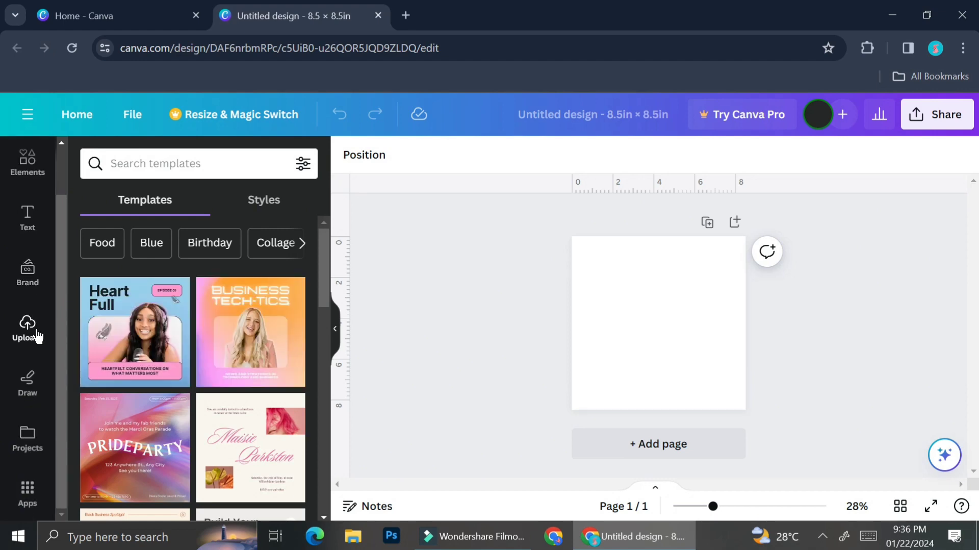
left_click(29, 506)
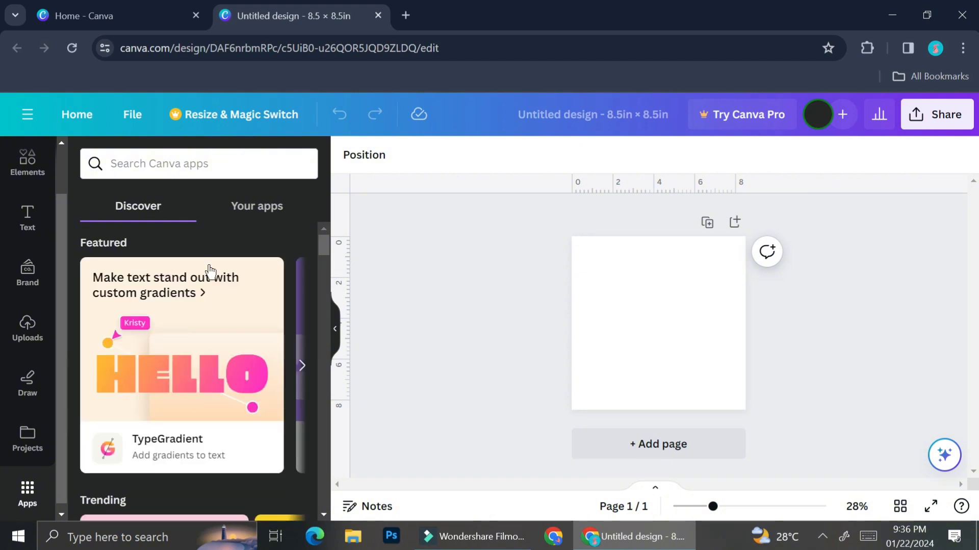
scroll(210, 272, "down", 6)
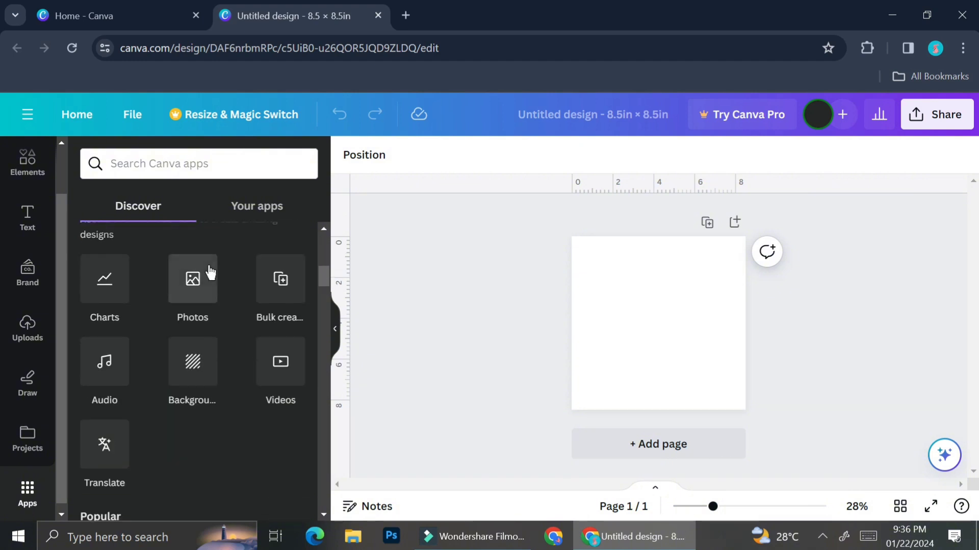
scroll(211, 272, "up", 2)
scroll(211, 272, "up", 2)
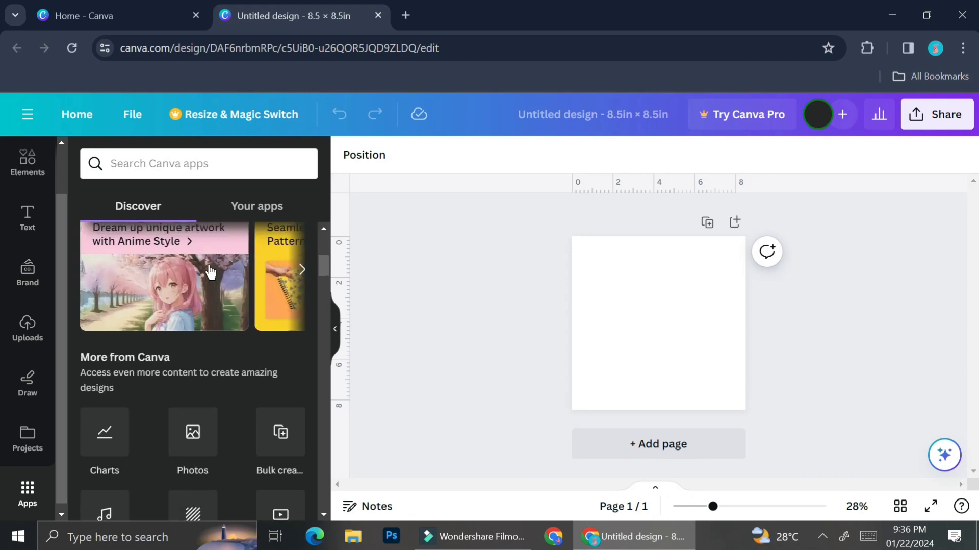
scroll(211, 273, "up", 2)
scroll(209, 270, "down", 6)
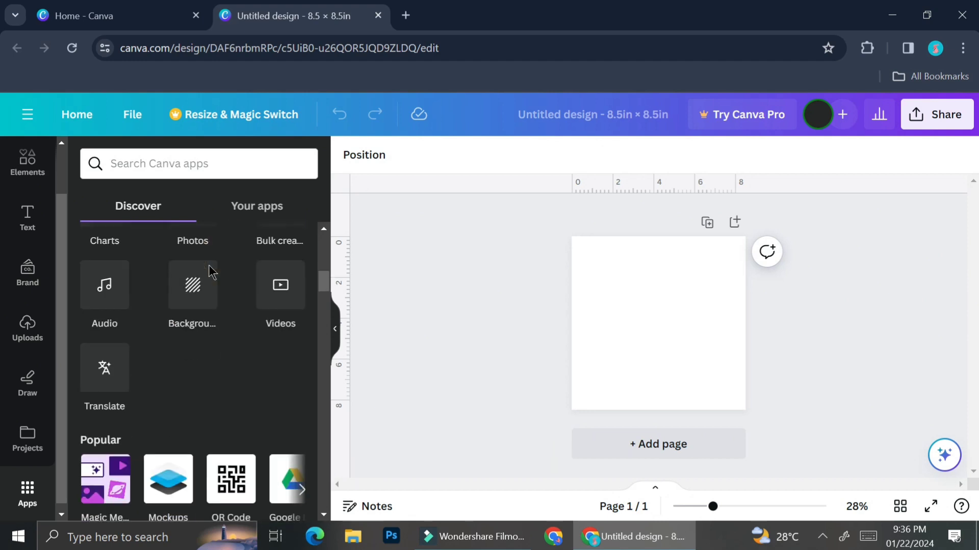
scroll(206, 345, "down", 4)
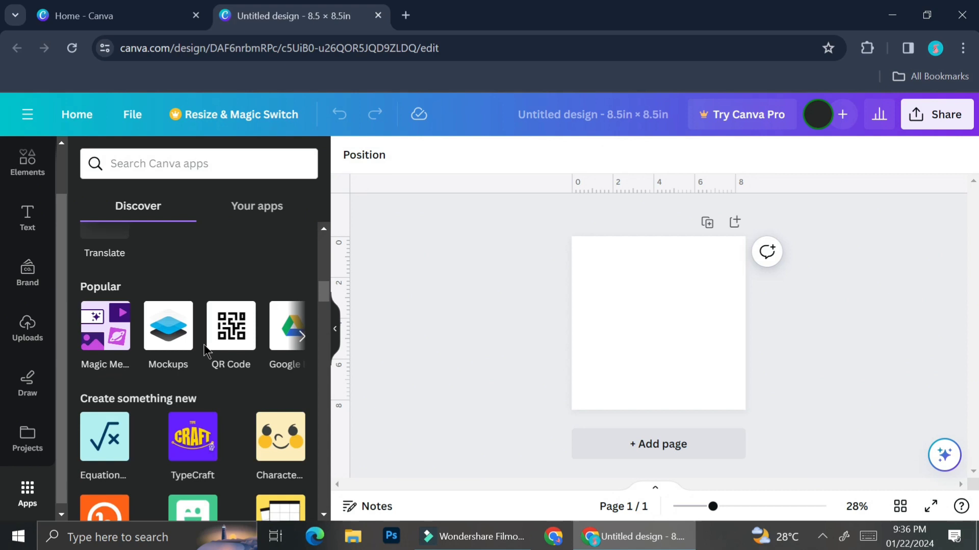
left_click(92, 352)
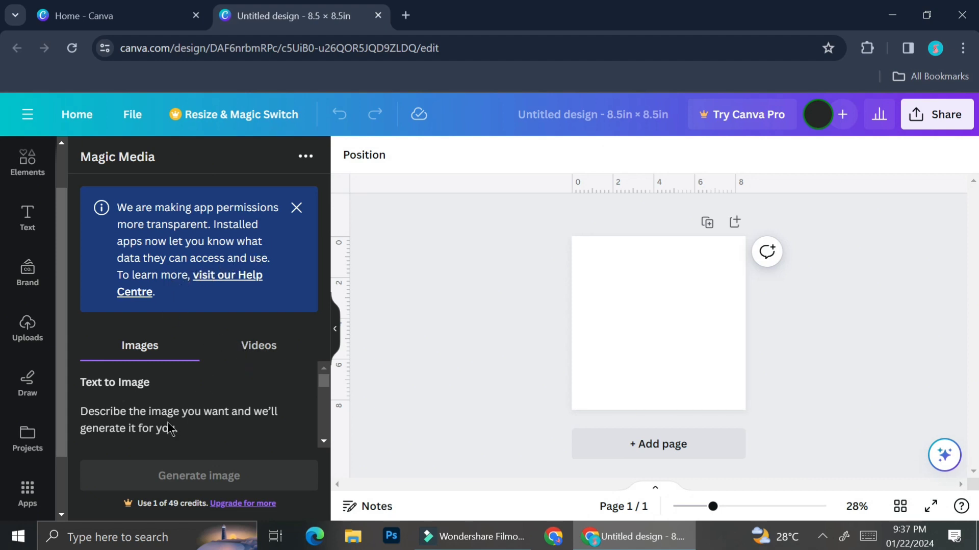
left_click(296, 207)
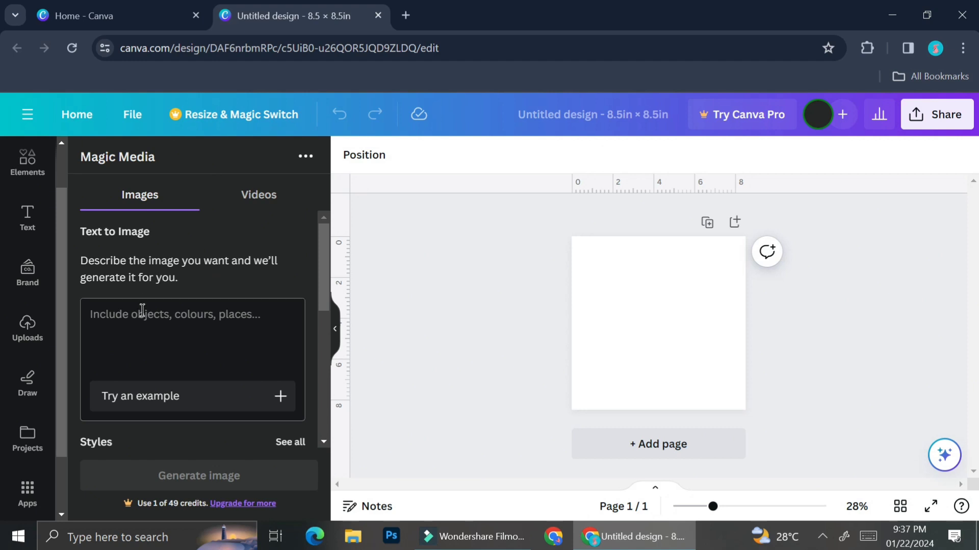
Generate images from the example prompt "Botanical bottles with plants on a table" in the Watercolour style with a Square aspect ratio
left_click(179, 395)
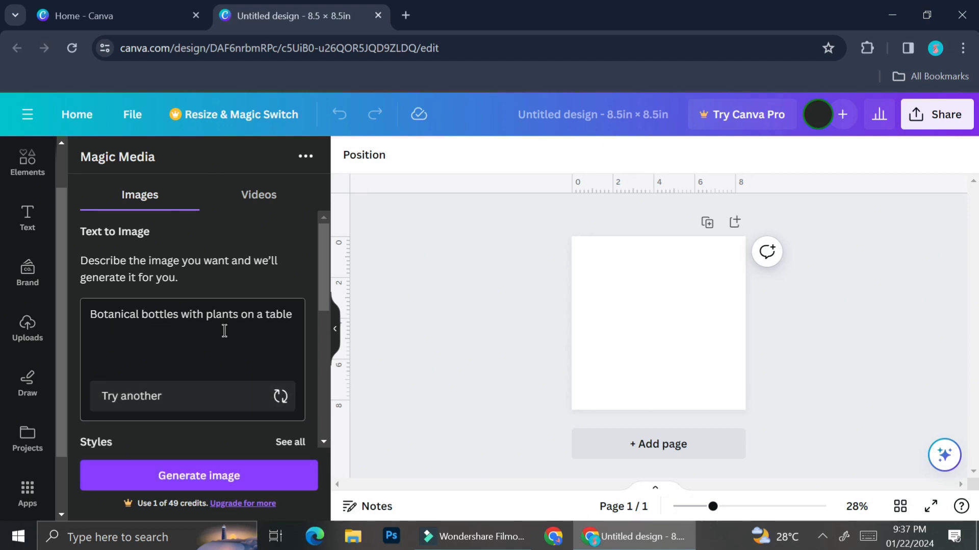
scroll(257, 331, "down", 3)
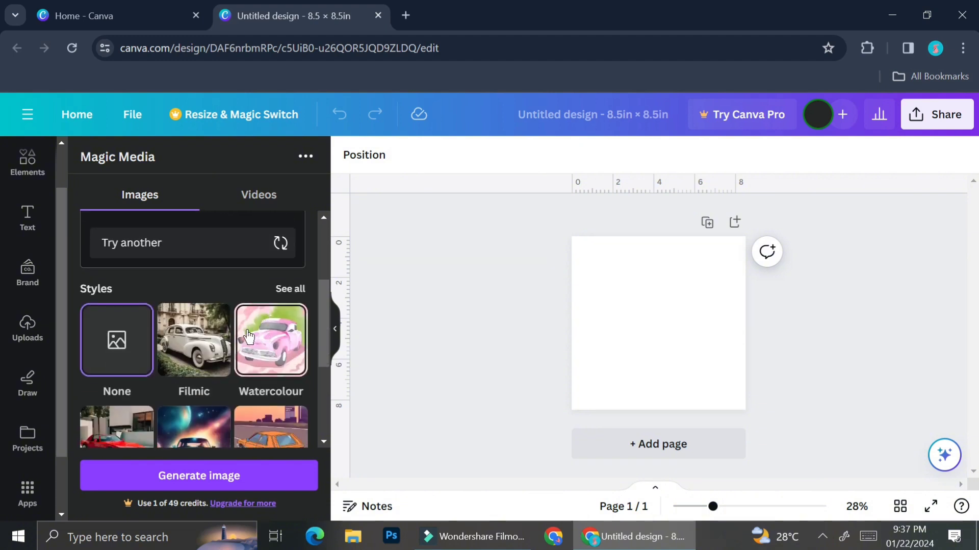
scroll(248, 336, "down", 2)
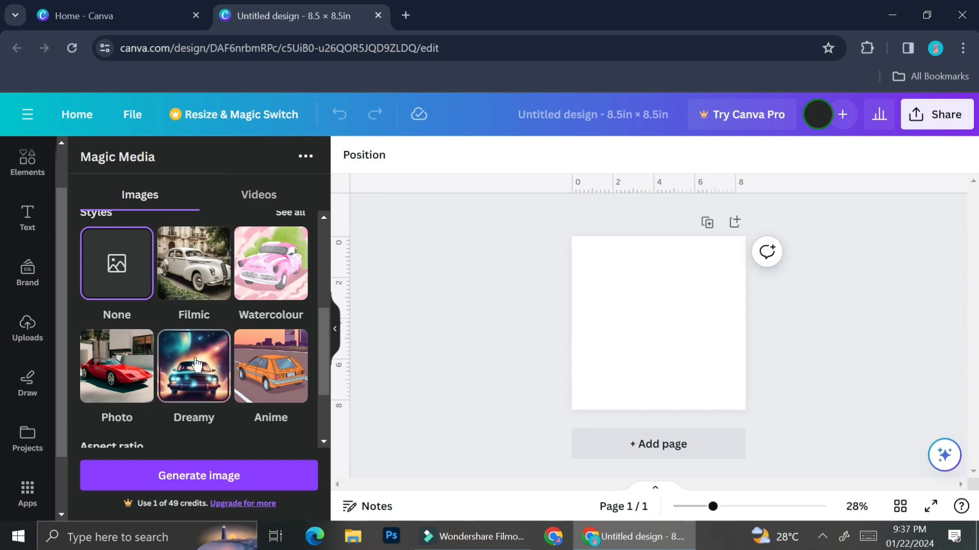
left_click(281, 290)
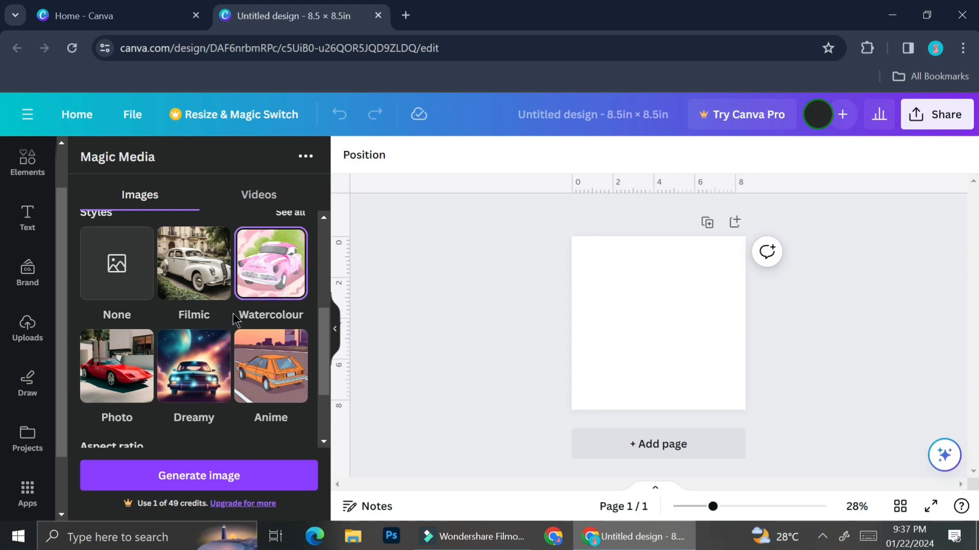
scroll(235, 321, "down", 2)
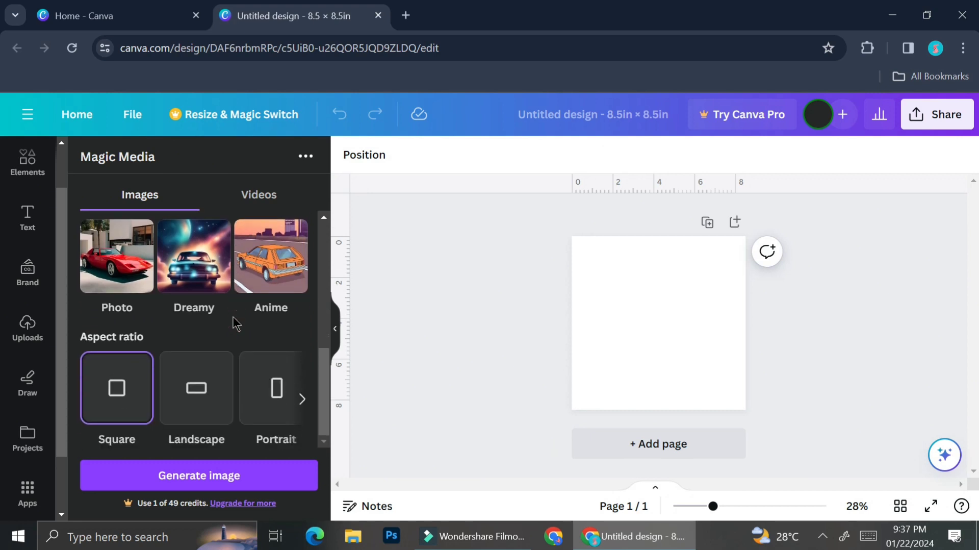
left_click(301, 399)
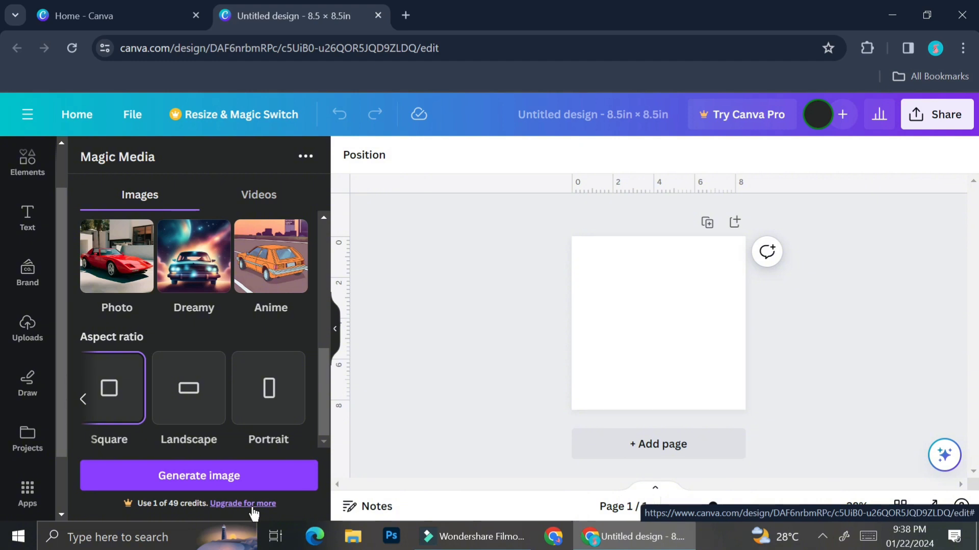
left_click(232, 475)
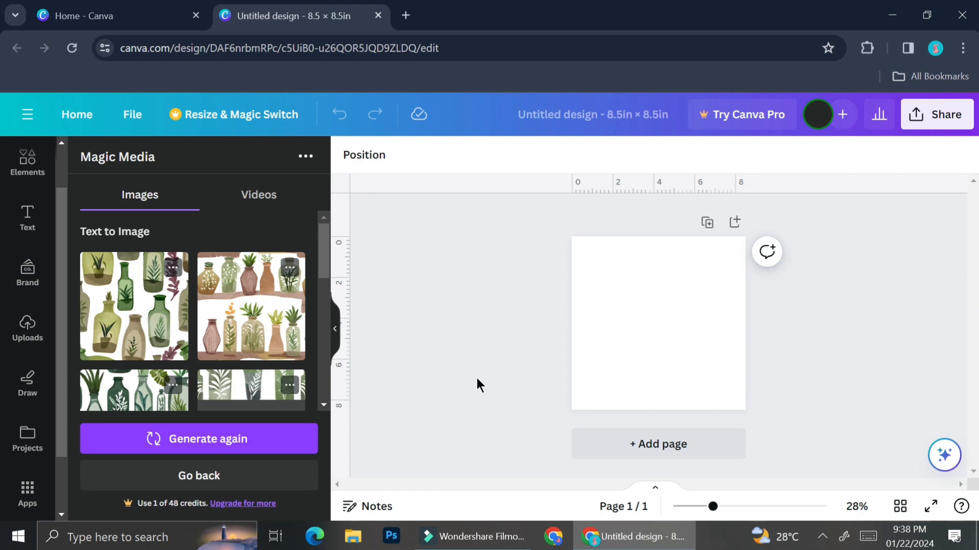
Add the generated image with brown and green bottles on two shelves to the page and enlarge it to fill the page
scroll(258, 333, "down", 2)
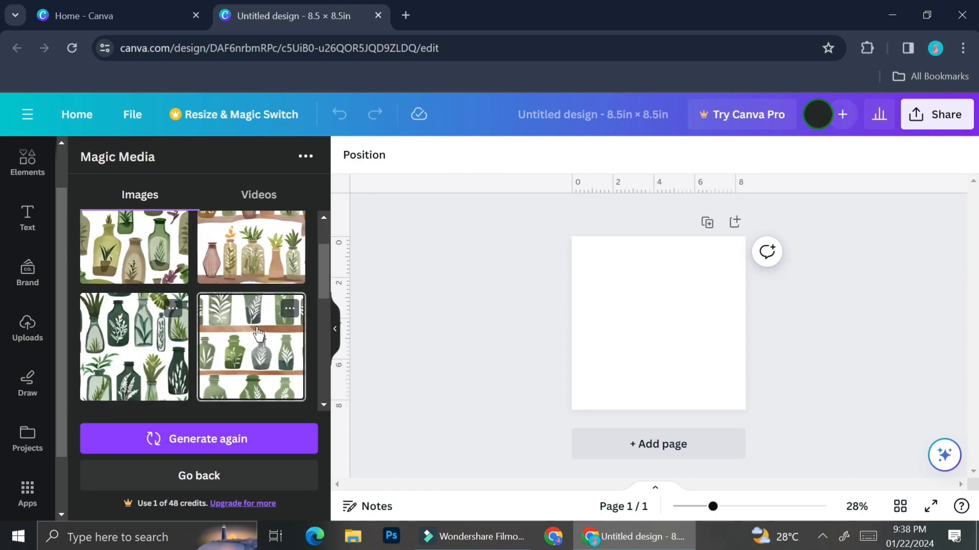
scroll(257, 332, "up", 2)
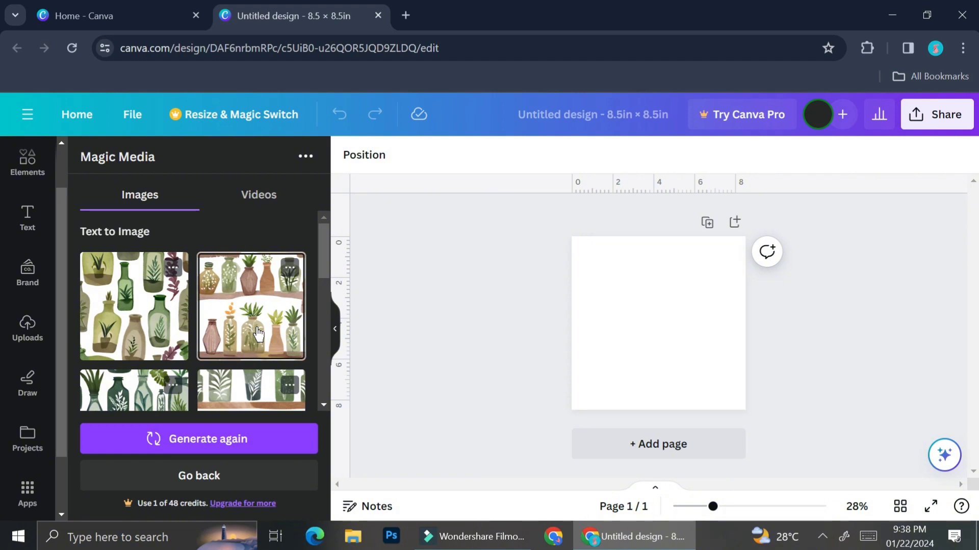
scroll(257, 333, "down", 2)
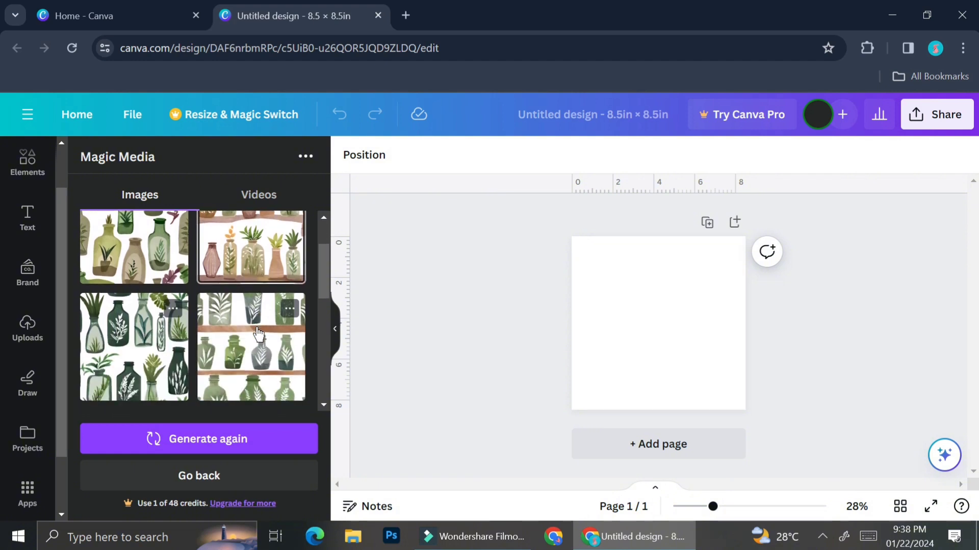
left_click(235, 264)
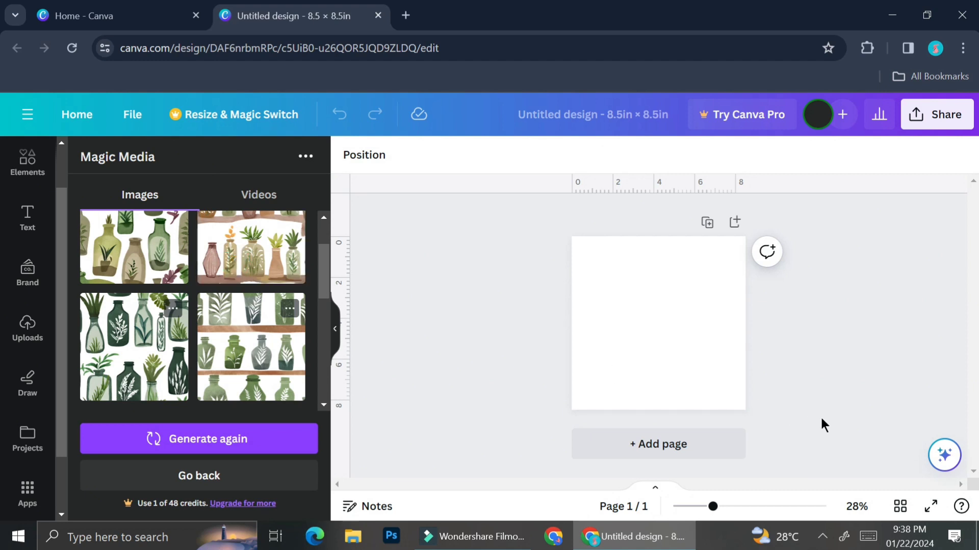
left_click_drag(671, 339, 629, 300)
left_click_drag(674, 338, 763, 399)
left_click(763, 401)
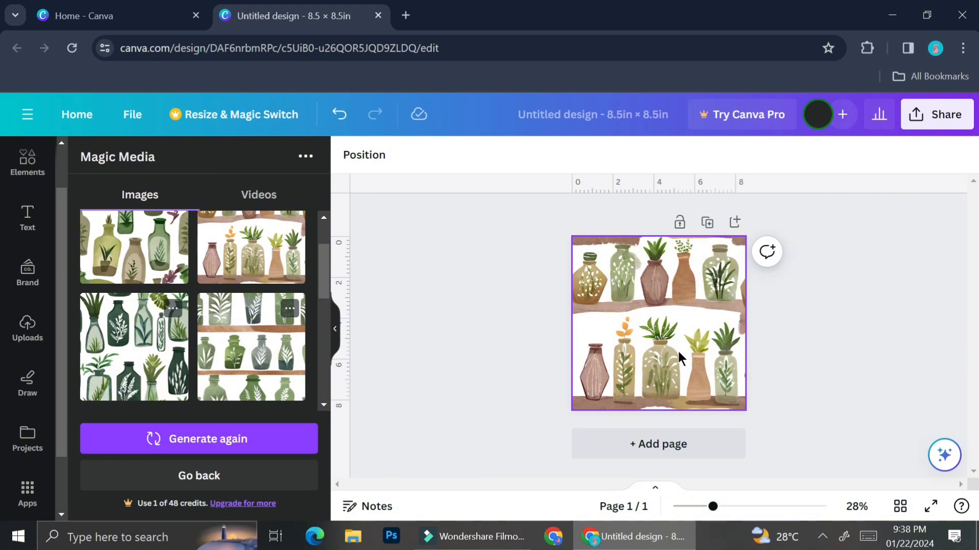
Generate a new set of images from the same prompt and add the one with tall plants in bottles on a table
left_click(252, 437)
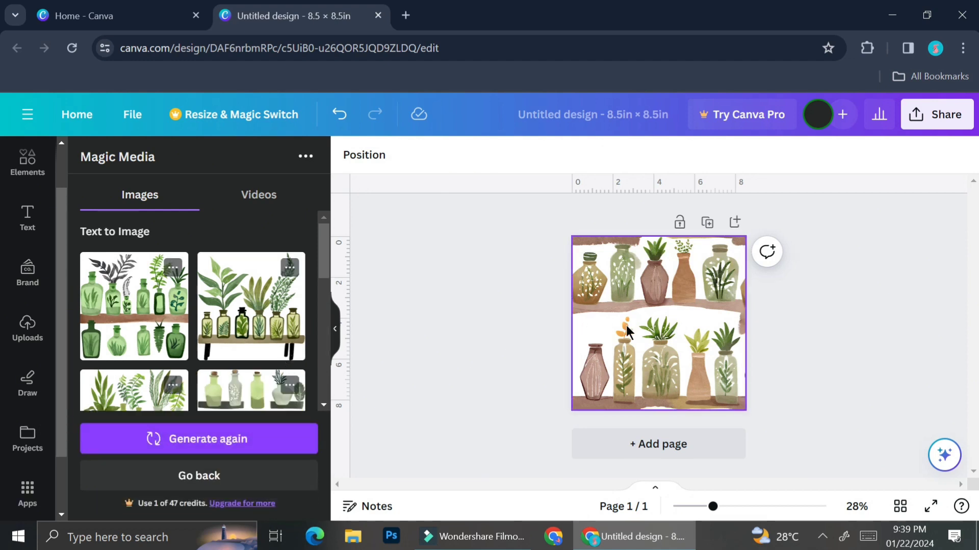
left_click(270, 306)
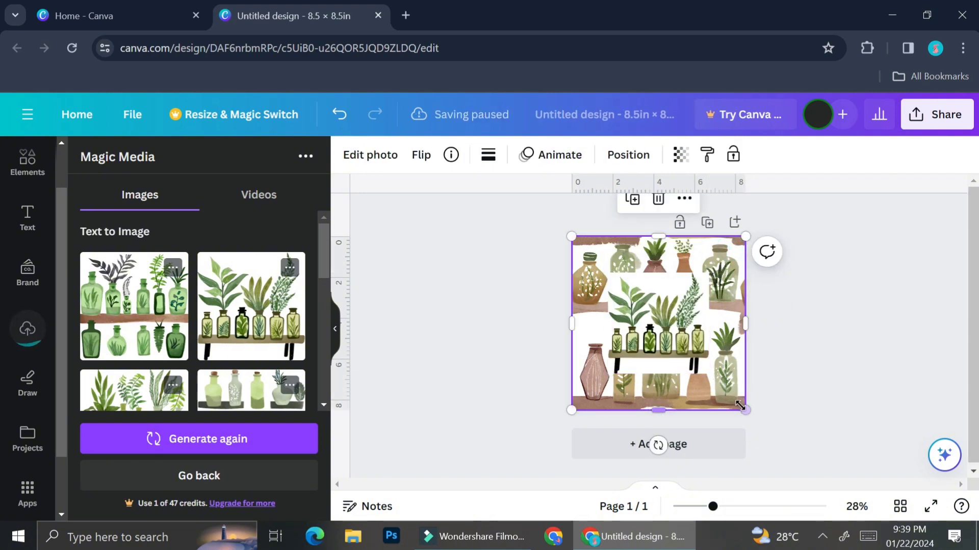
Shrink the shelf image to about half the page width and place the table image beside it, aligned to the page's upper edge
left_click_drag(745, 409, 721, 289)
left_click(665, 325)
left_click(813, 363)
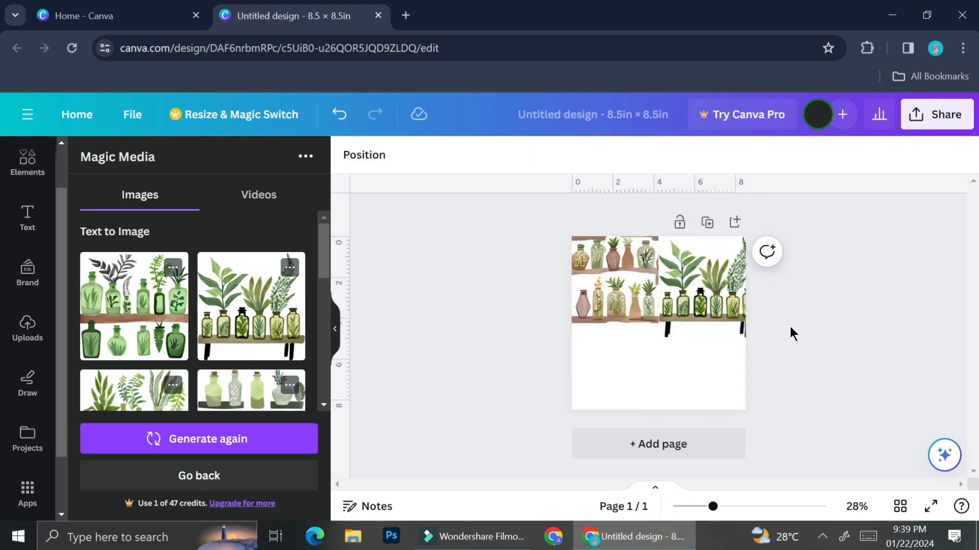
Try shifting the table image slightly above the page's upper edge, and move it back in line with that edge
left_click(702, 298)
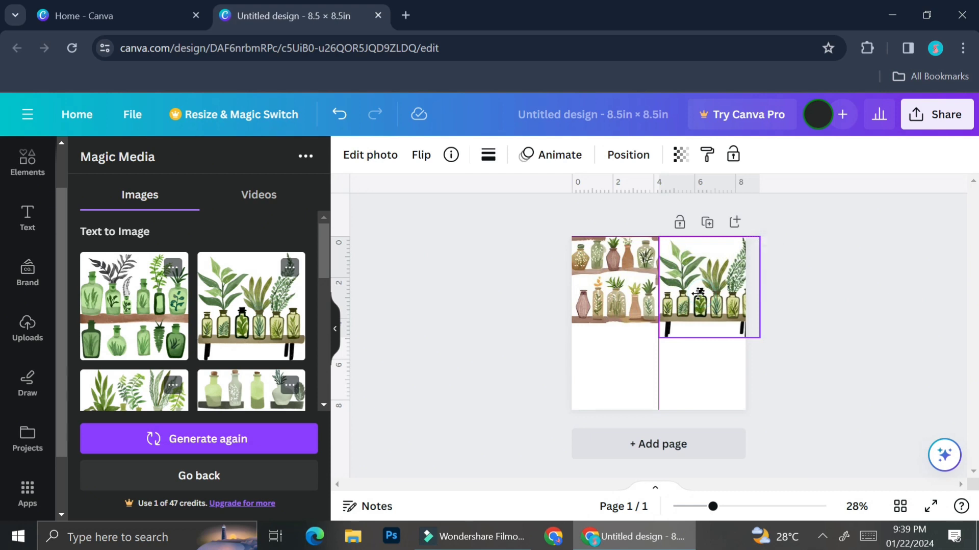
left_click(857, 387)
left_click_drag(696, 292, 697, 278)
left_click(815, 360)
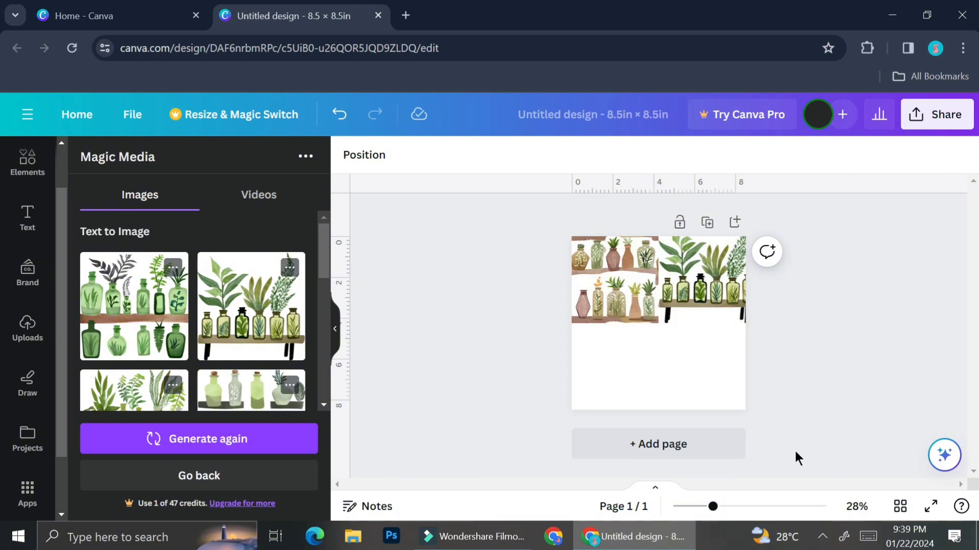
left_click(716, 300)
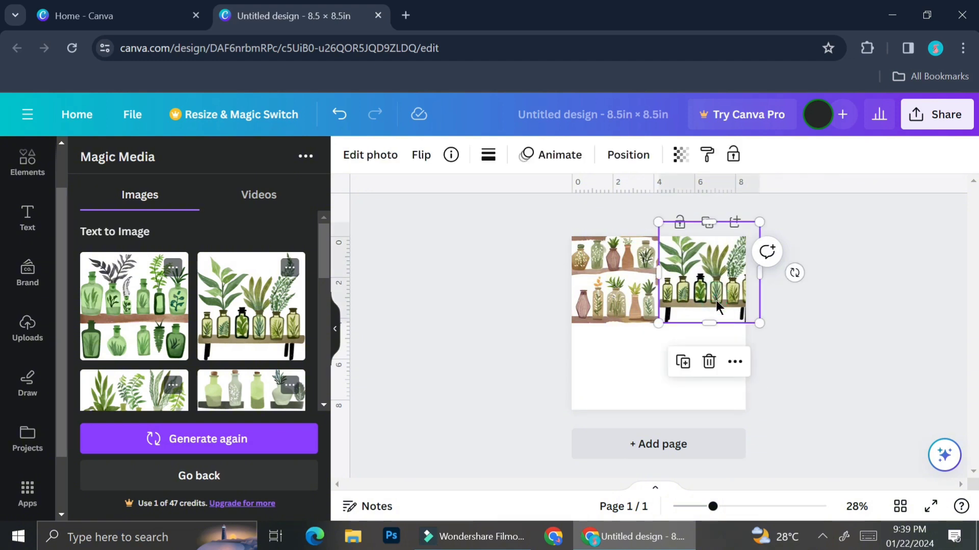
left_click_drag(716, 300, 716, 313)
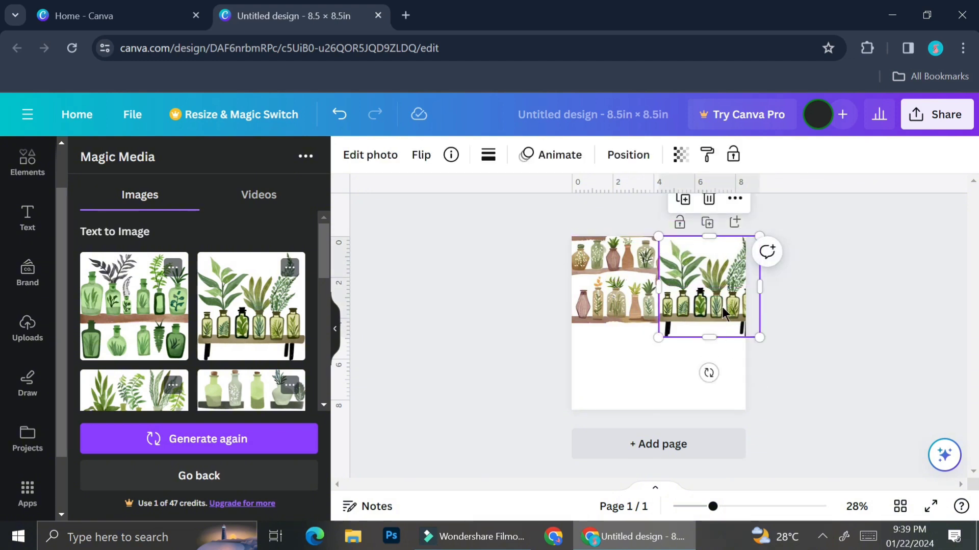
left_click(815, 314)
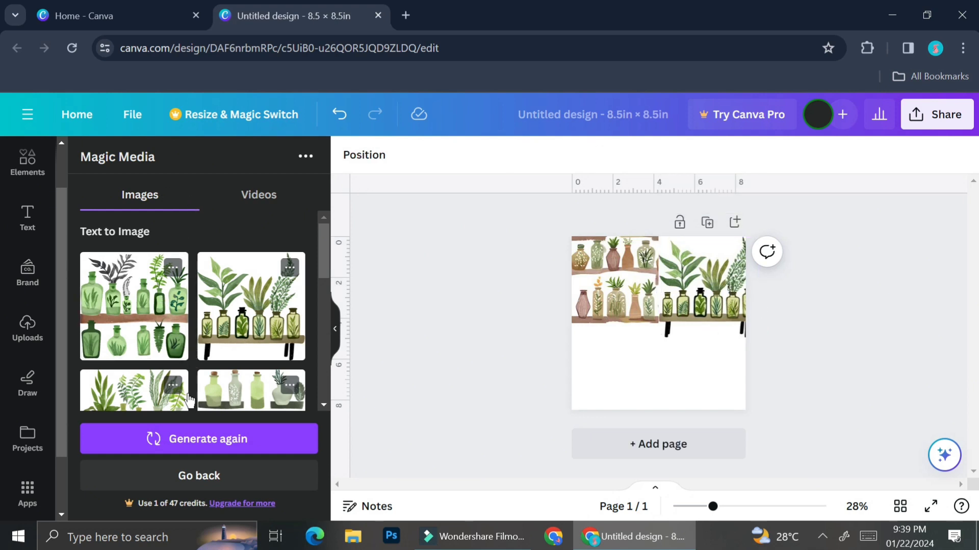
Start a new image description with the prompt "Pink flower bouquet with gold ribbon and baby pink paper wrapping"
left_click(191, 477)
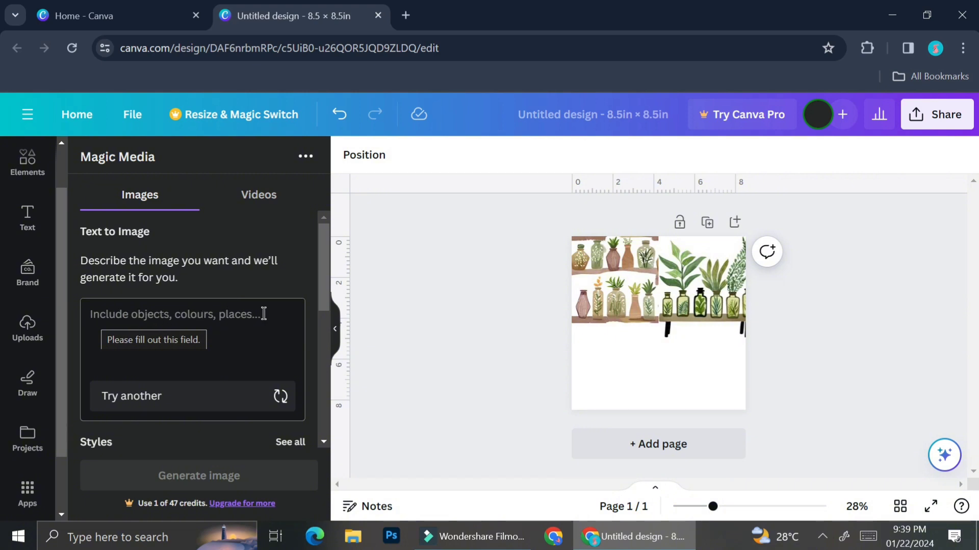
left_click(228, 326)
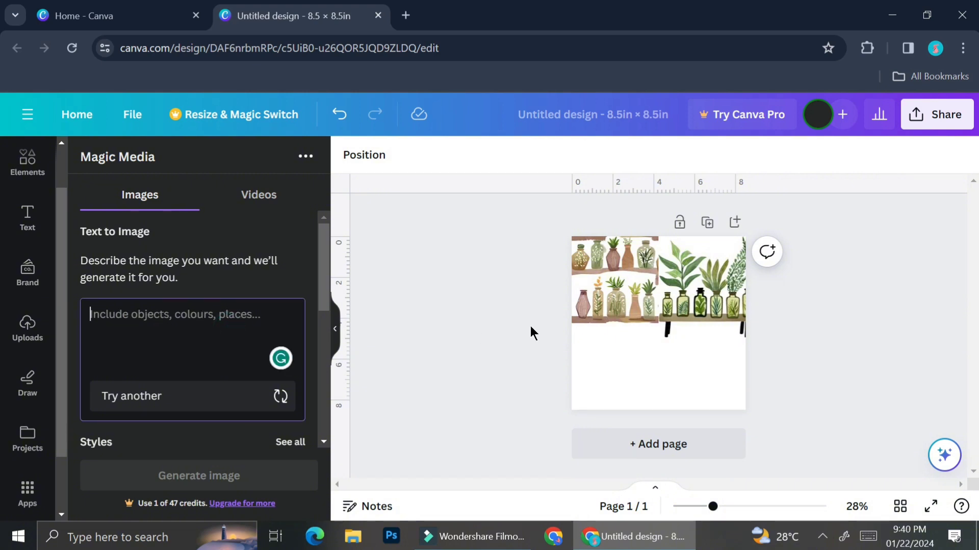
type("Pink flower bouquet")
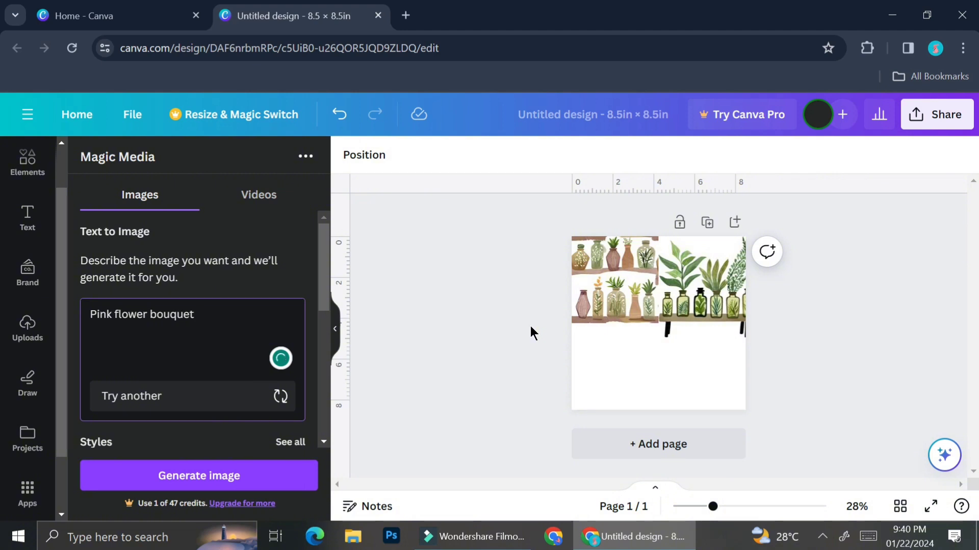
type("h gold r")
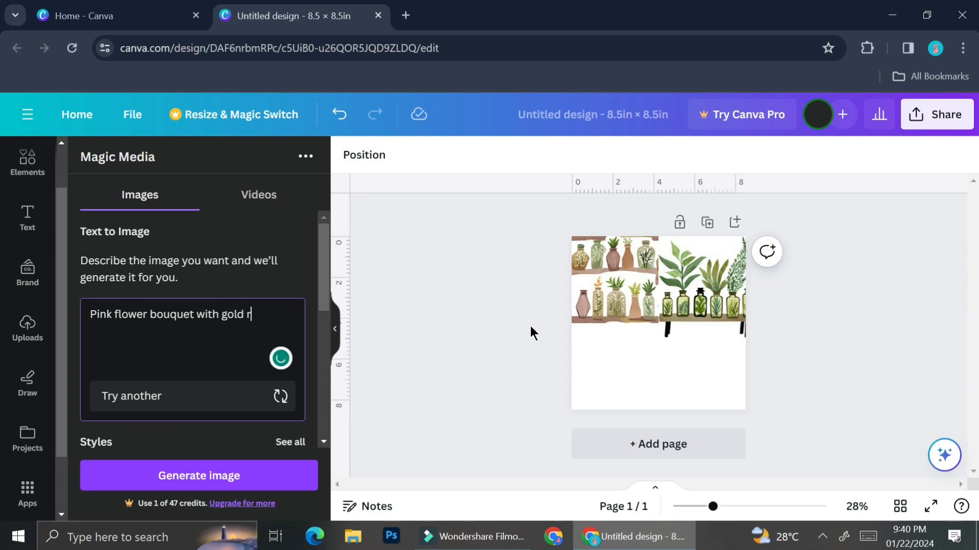
type("ibbon and baby p")
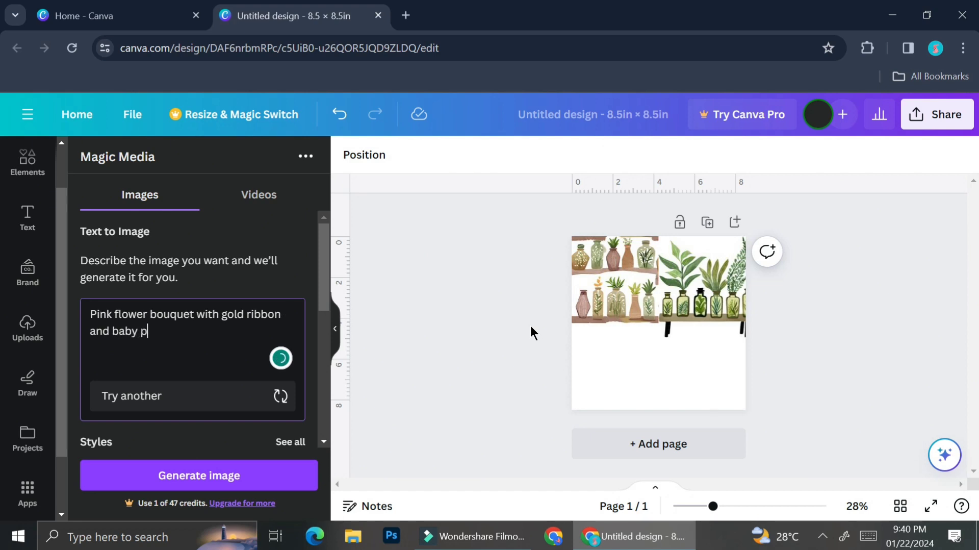
type("ink paper wrapping")
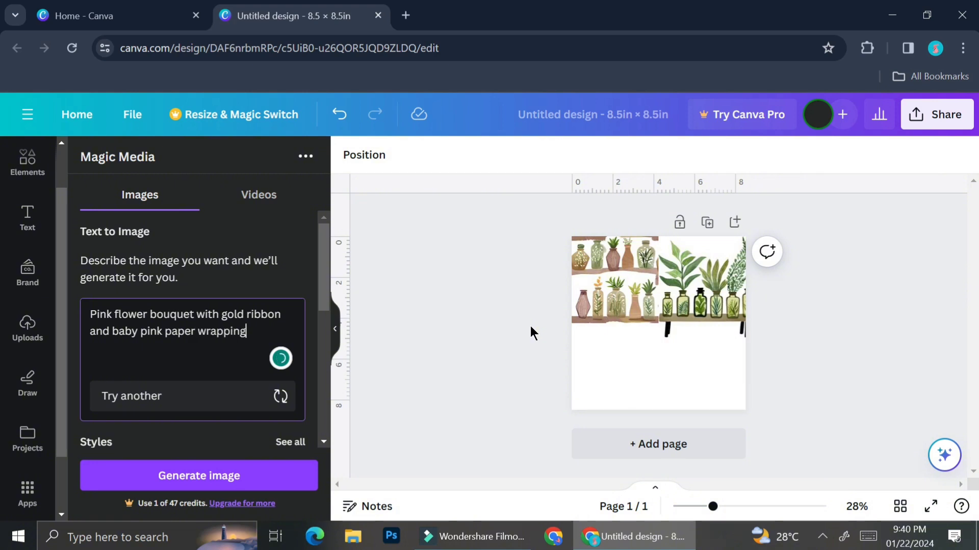
Copy the whole bouquet prompt to the clipboard for reuse
scroll(225, 317, "down", 3)
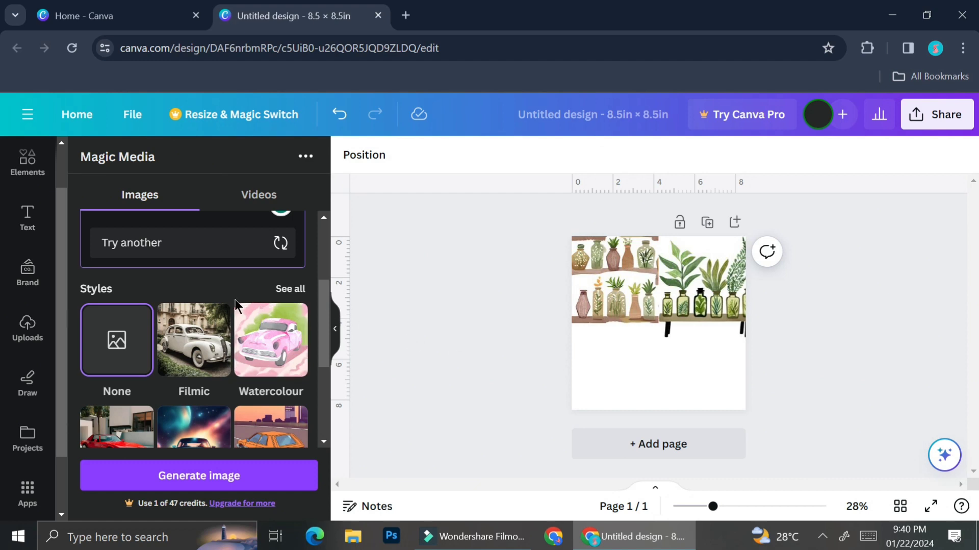
scroll(235, 299, "up", 3)
left_click_drag(248, 332, 87, 301)
key("ctrl+c")
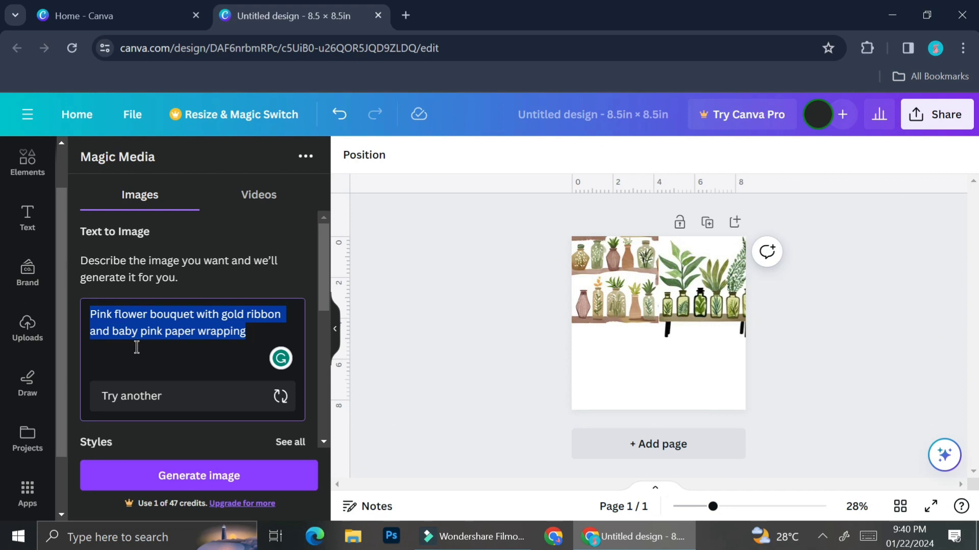
left_click(228, 359)
Browse the full list of image styles and choose Stained glass from the Fine art group
scroll(230, 363, "down", 3)
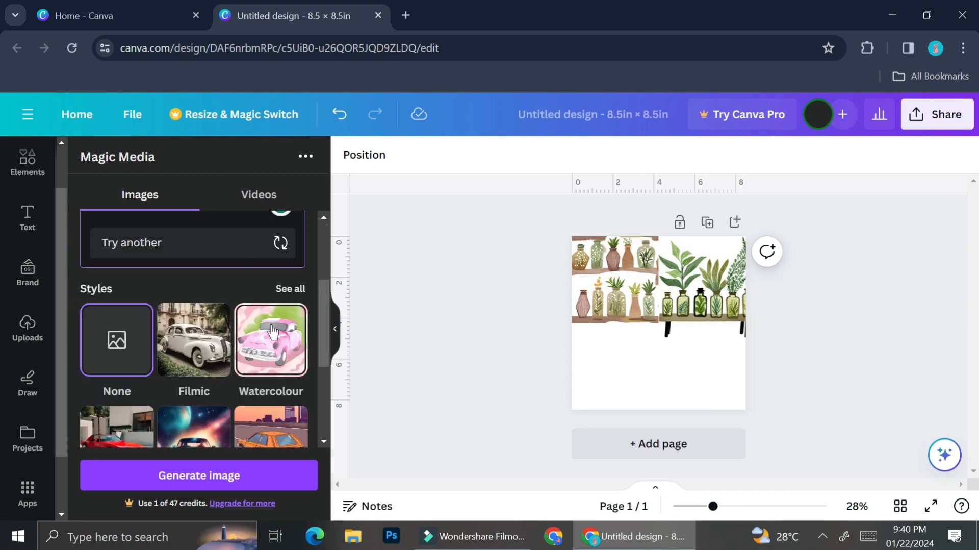
left_click(290, 288)
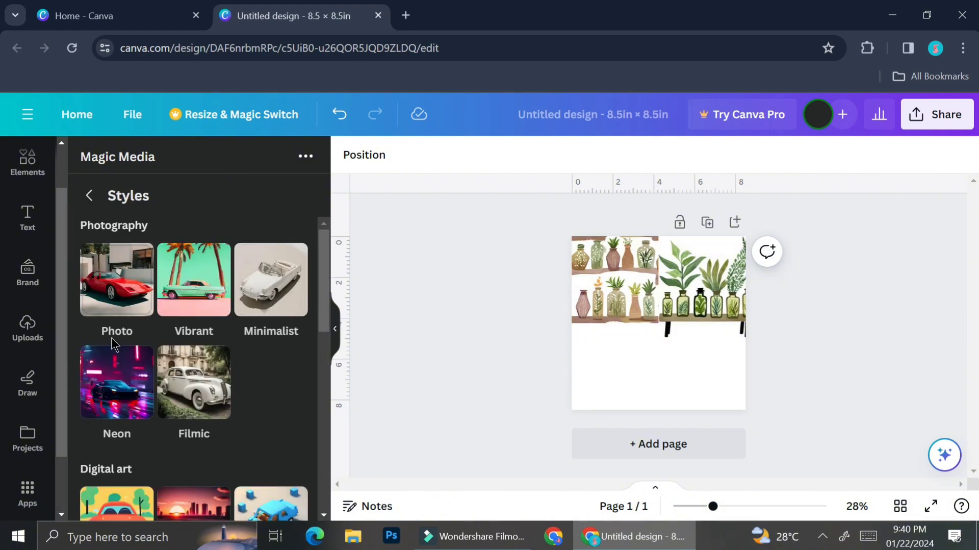
scroll(204, 367, "down", 5)
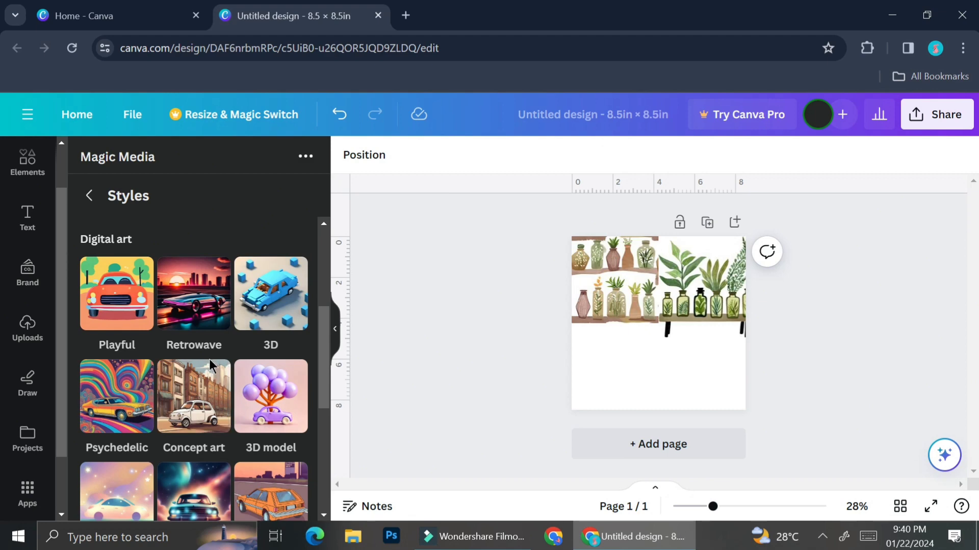
scroll(209, 359, "down", 2)
scroll(209, 359, "down", 2)
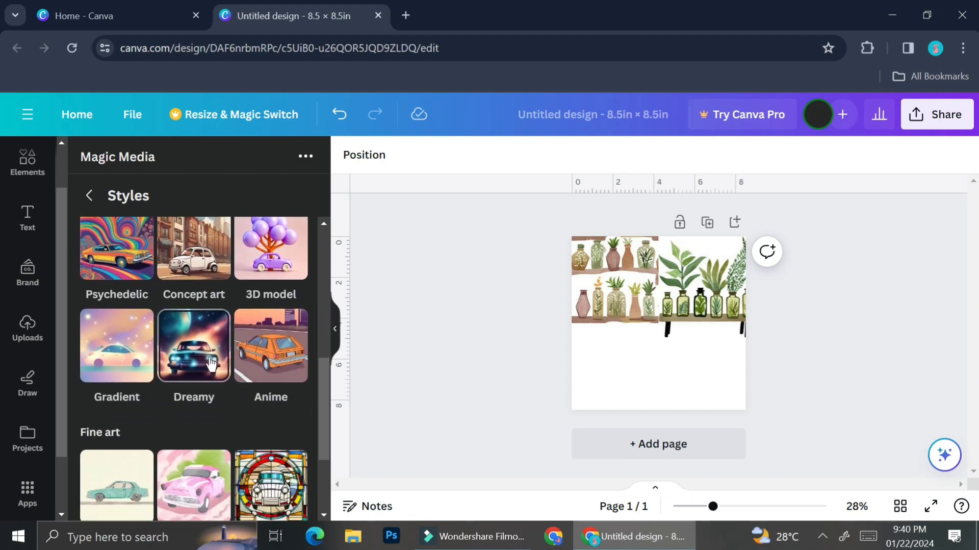
scroll(210, 363, "down", 4)
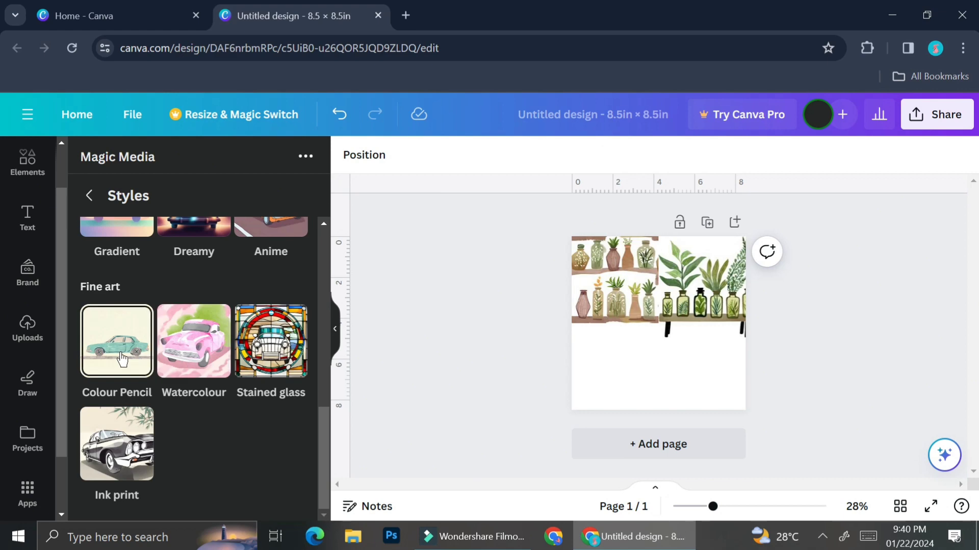
left_click(294, 349)
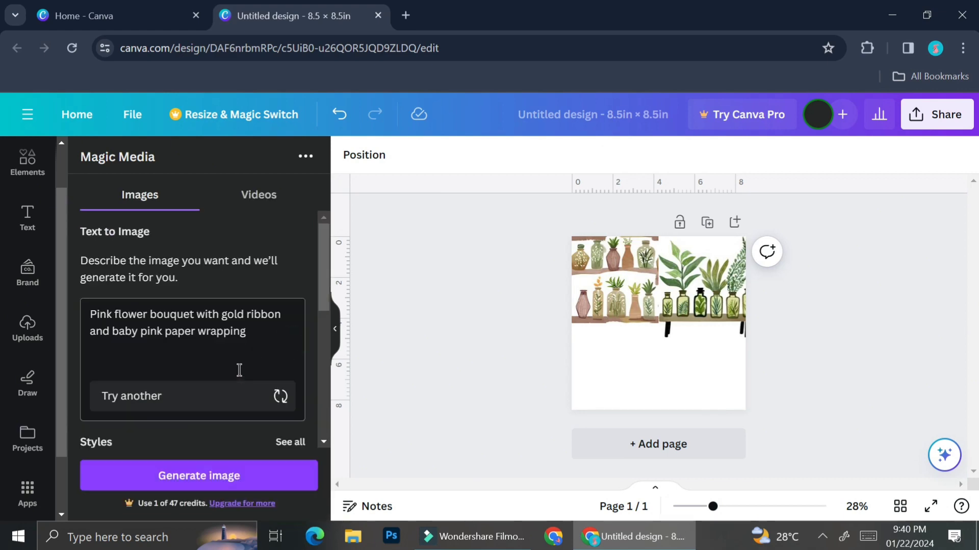
Set the aspect ratio to Portrait and generate the stained-glass bouquet images
scroll(239, 369, "down", 5)
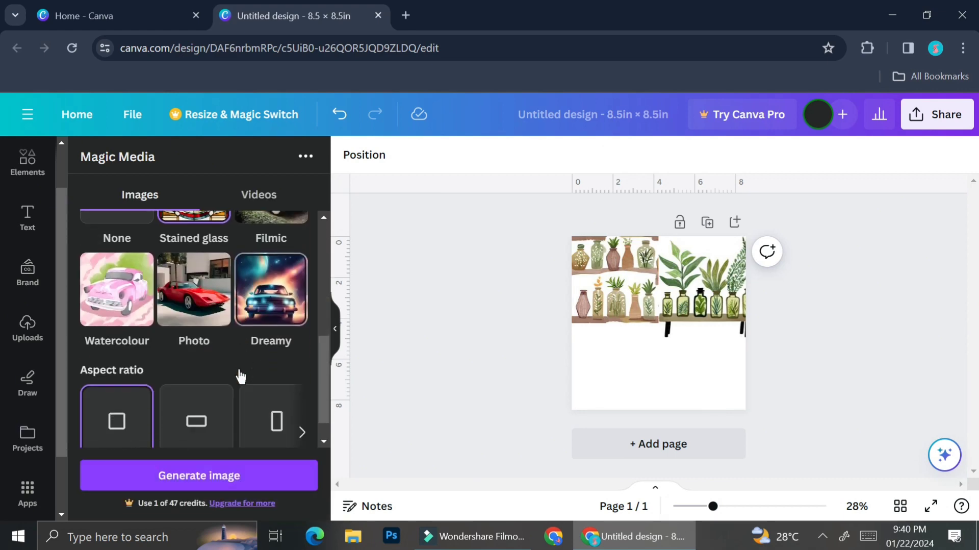
scroll(239, 374, "down", 1)
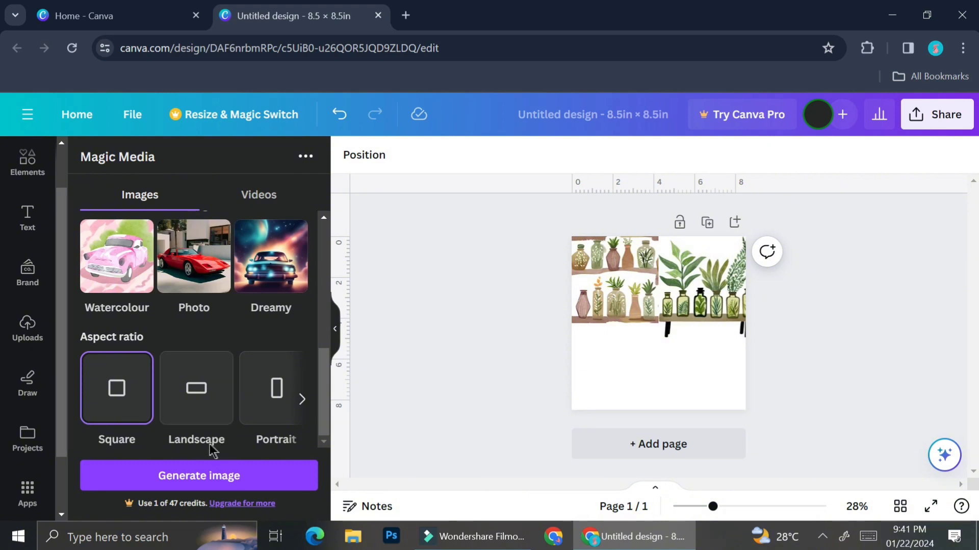
left_click(274, 390)
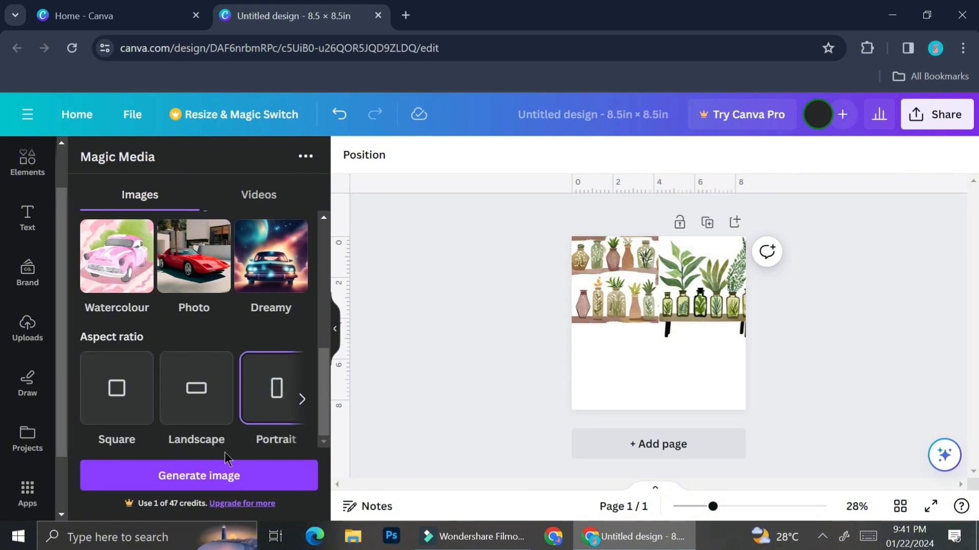
left_click(211, 471)
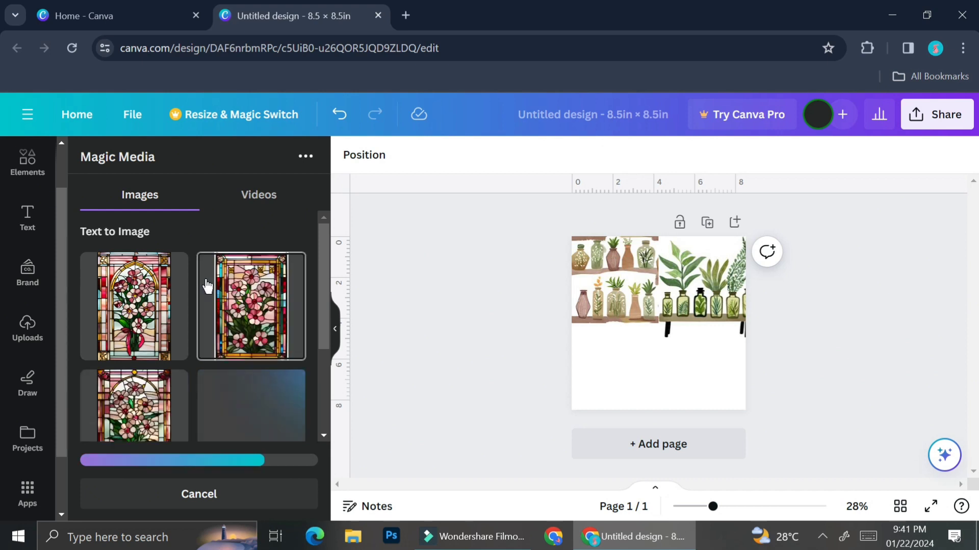
Add a second page, place the gold-framed stained-glass image in its upper-left corner, and enlarge it to the full page height
left_click_drag(702, 286, 702, 372)
left_click(624, 441)
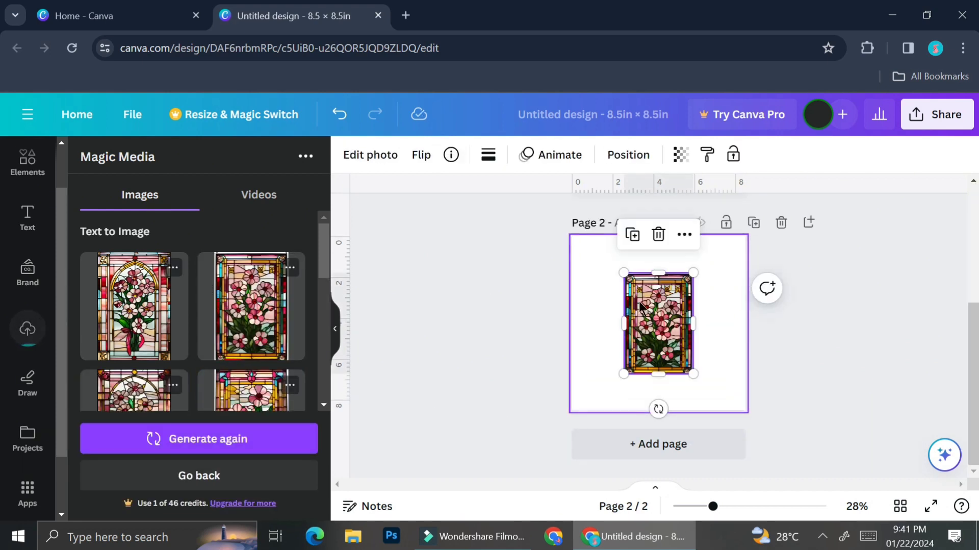
left_click_drag(647, 308, 598, 274)
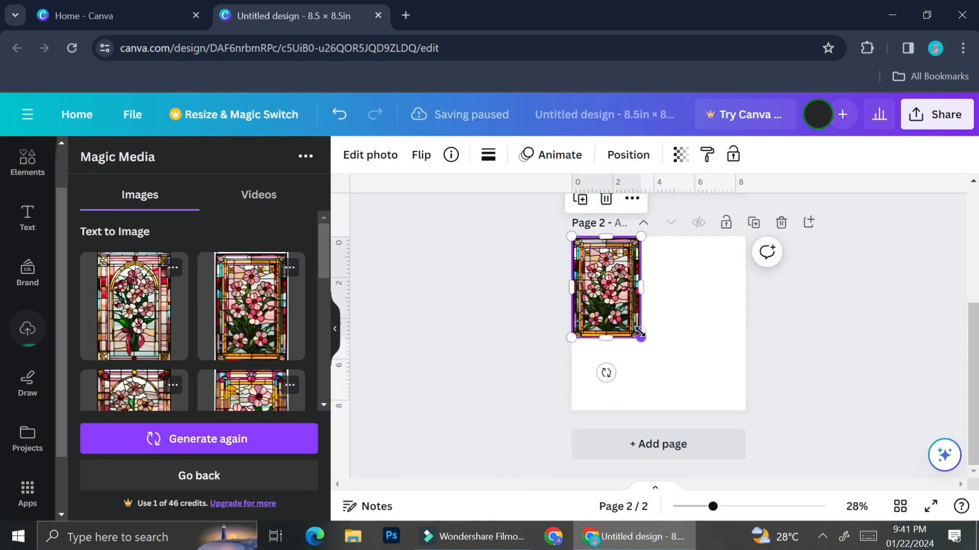
left_click_drag(641, 336, 691, 410)
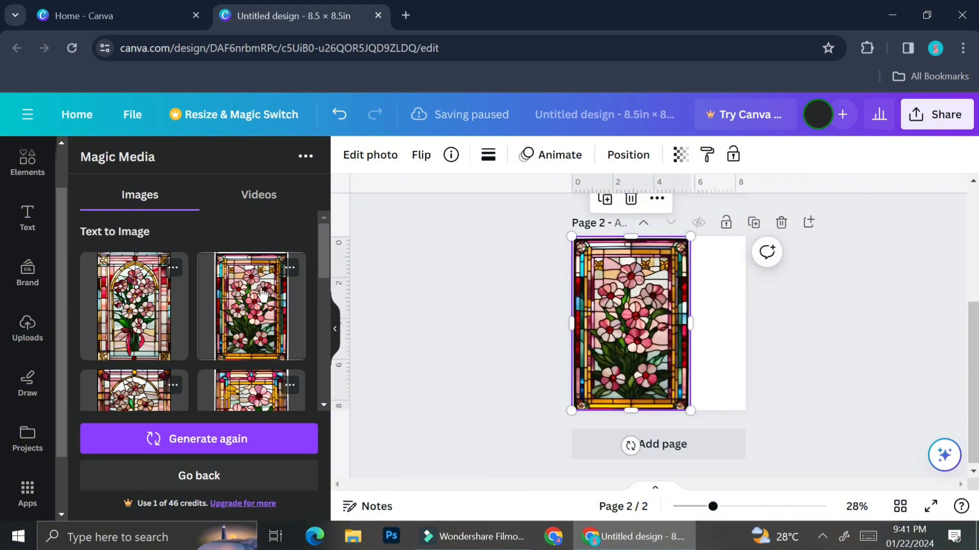
Return to the image description form and paste the copied bouquet prompt into it
scroll(265, 270, "down", 2)
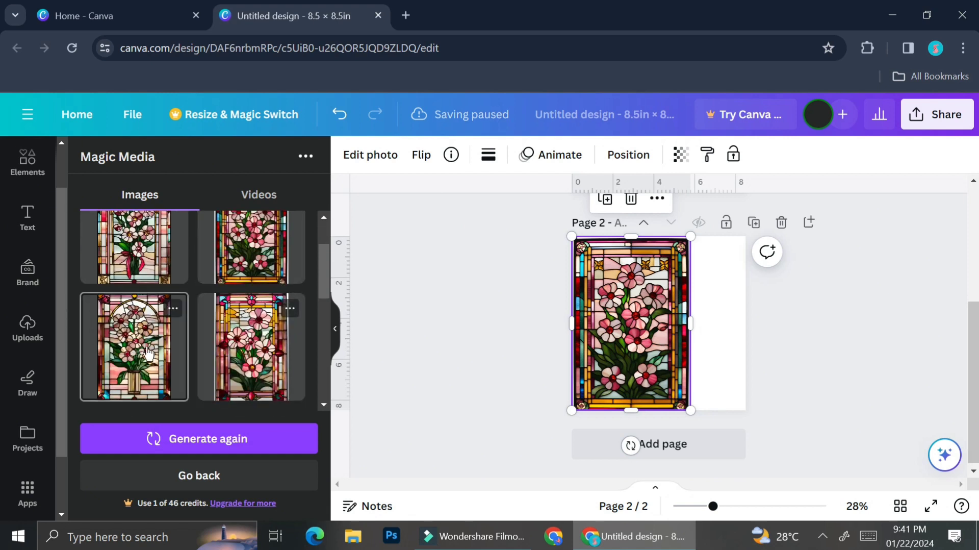
left_click(193, 476)
left_click(246, 330)
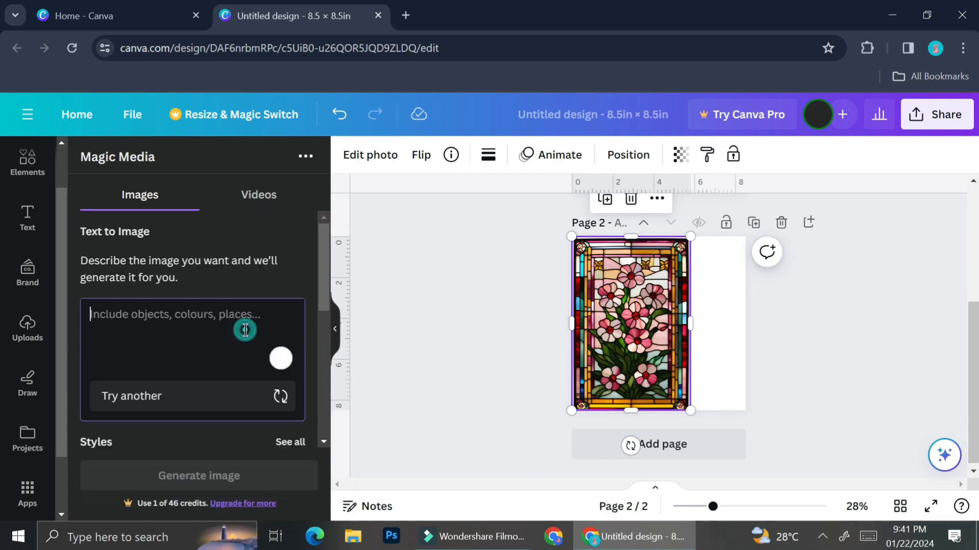
key("ctrl+v")
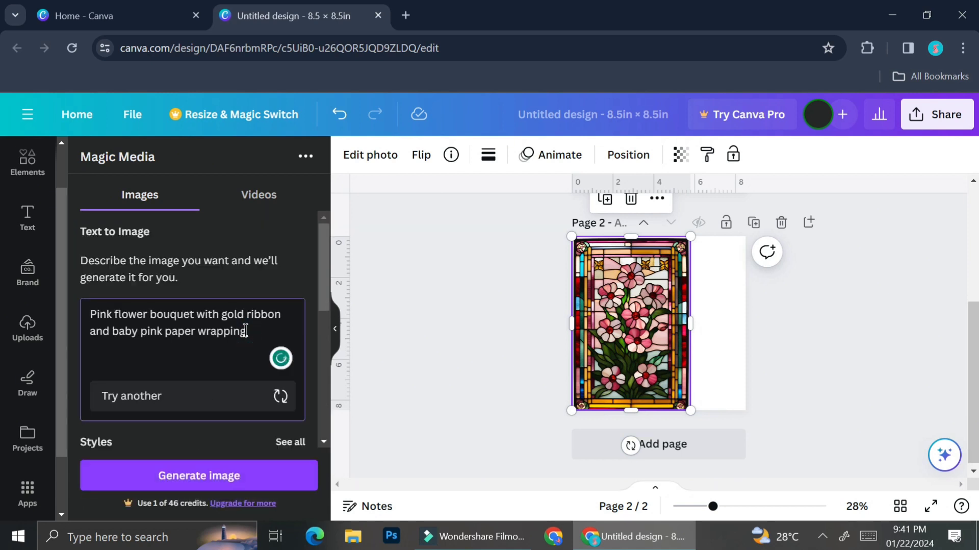
scroll(247, 357, "down", 5)
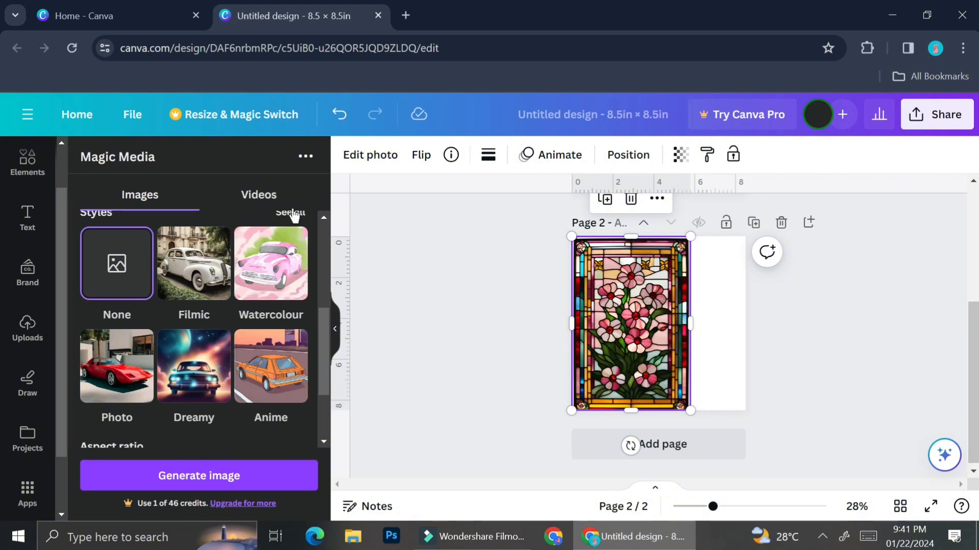
Look over the video generation options, and return to image generation
left_click(259, 195)
scroll(227, 327, "down", 2)
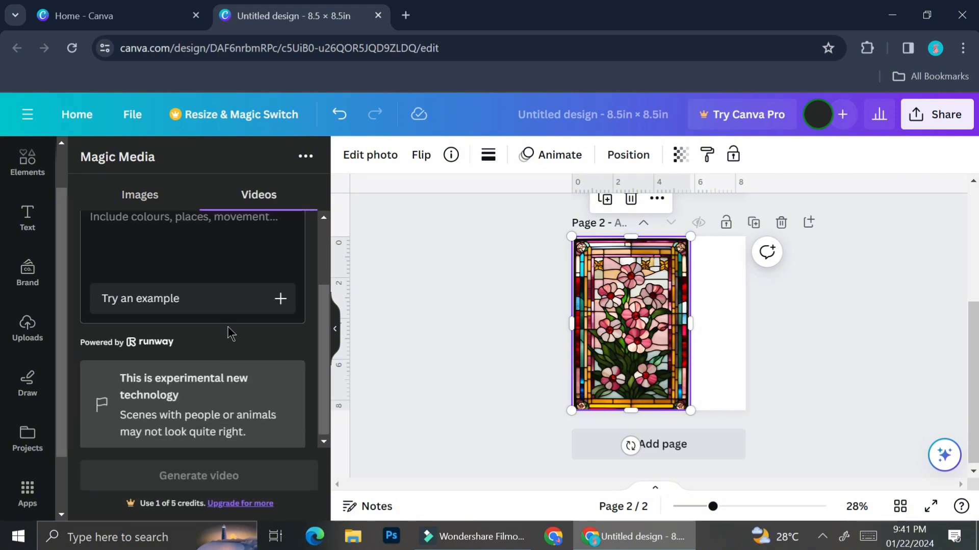
scroll(229, 327, "up", 2)
left_click(137, 193)
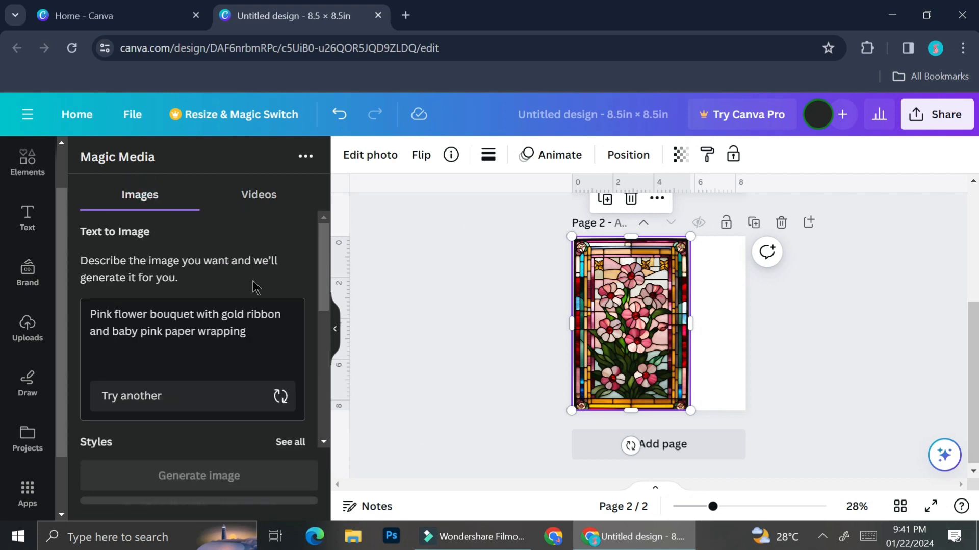
Choose the Psychedelic style from the Digital art group and generate images from the bouquet prompt
scroll(245, 306, "down", 5)
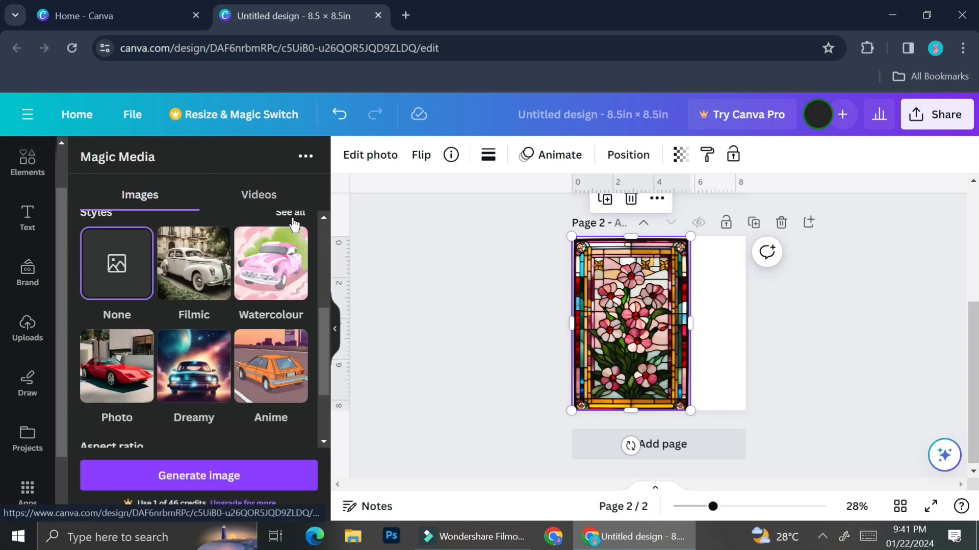
left_click(292, 214)
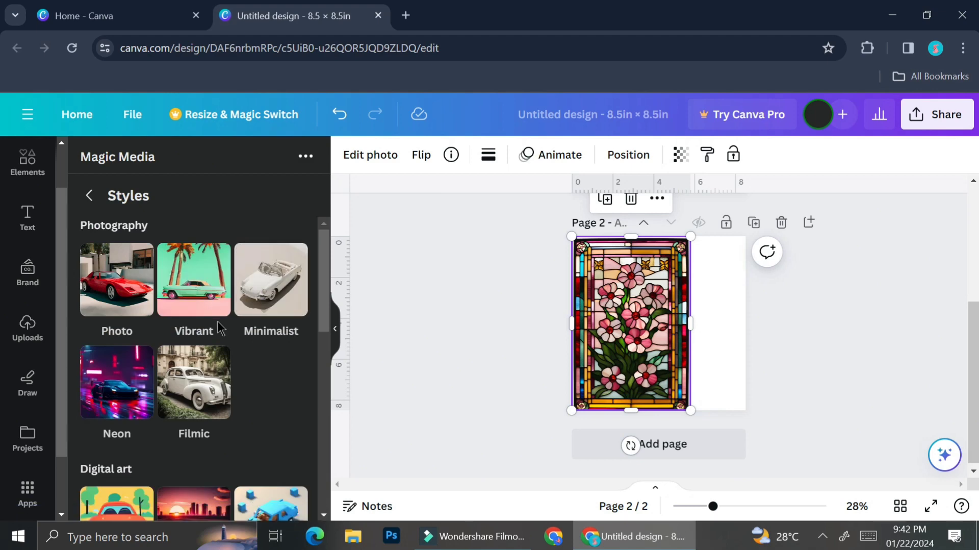
scroll(218, 321, "down", 5)
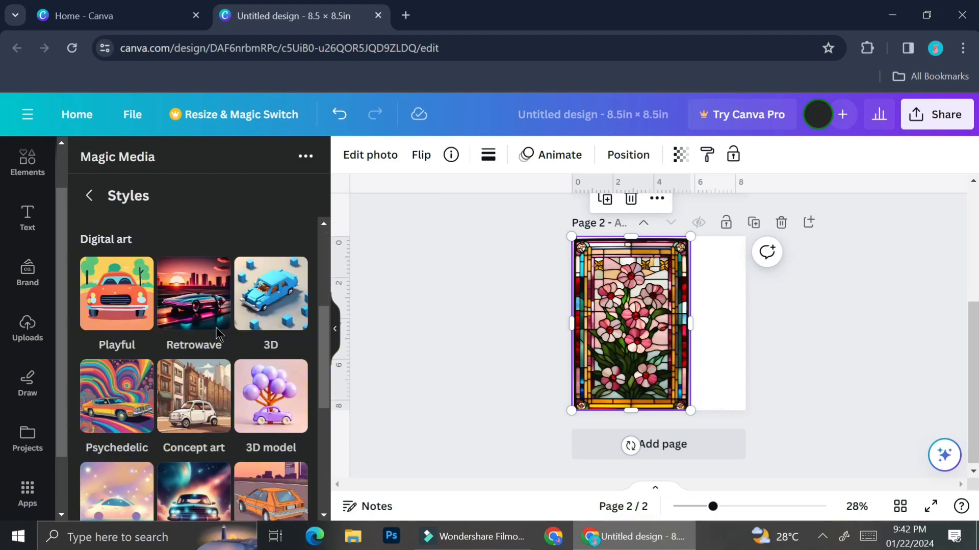
left_click(117, 403)
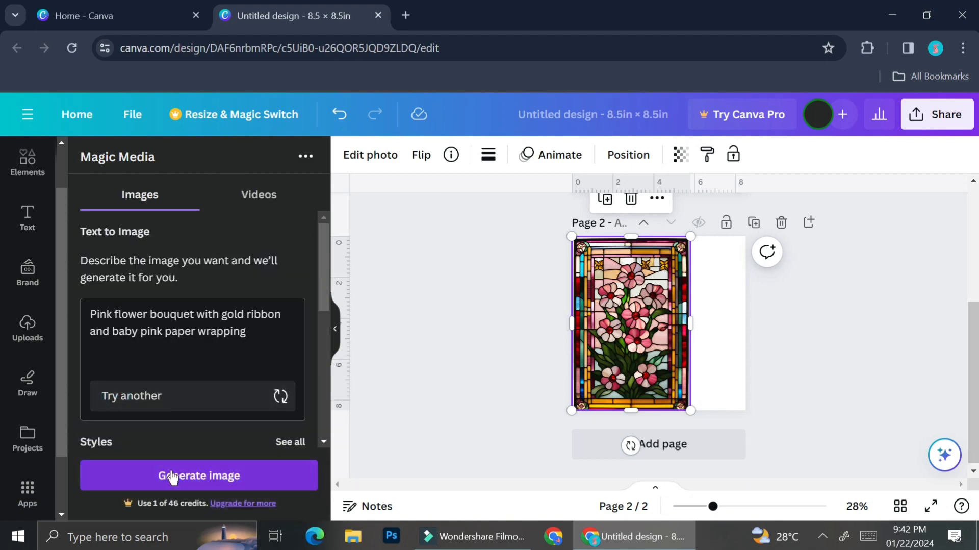
left_click(169, 478)
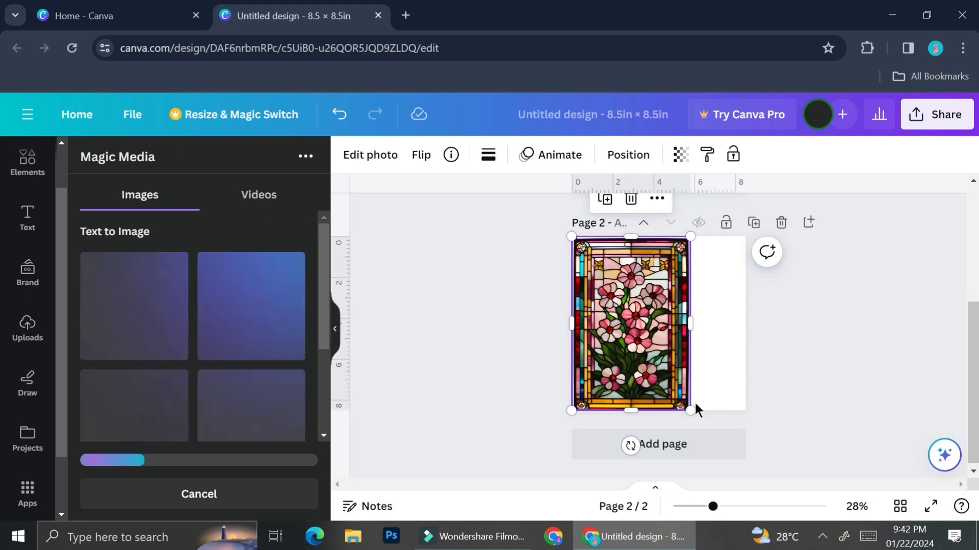
Shrink the stained-glass image in page 2's upper-left corner and place the second psychedelic bouquet image in the lower-right corner
left_click_drag(691, 410, 646, 345)
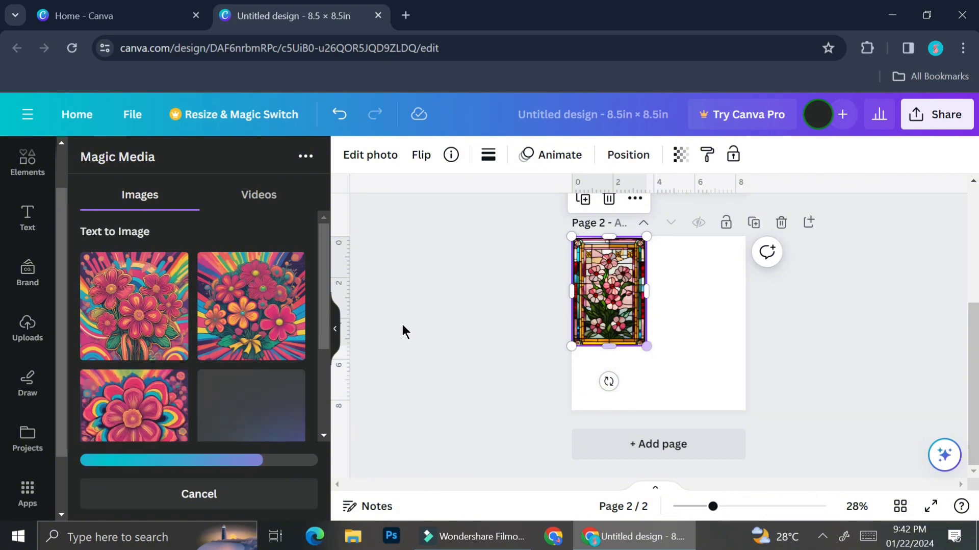
scroll(249, 332, "down", 1)
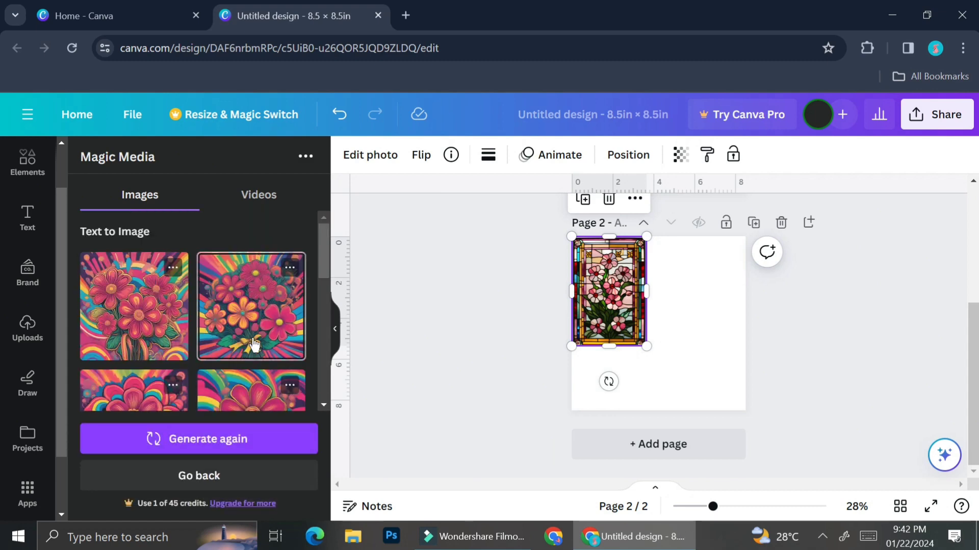
left_click(259, 346)
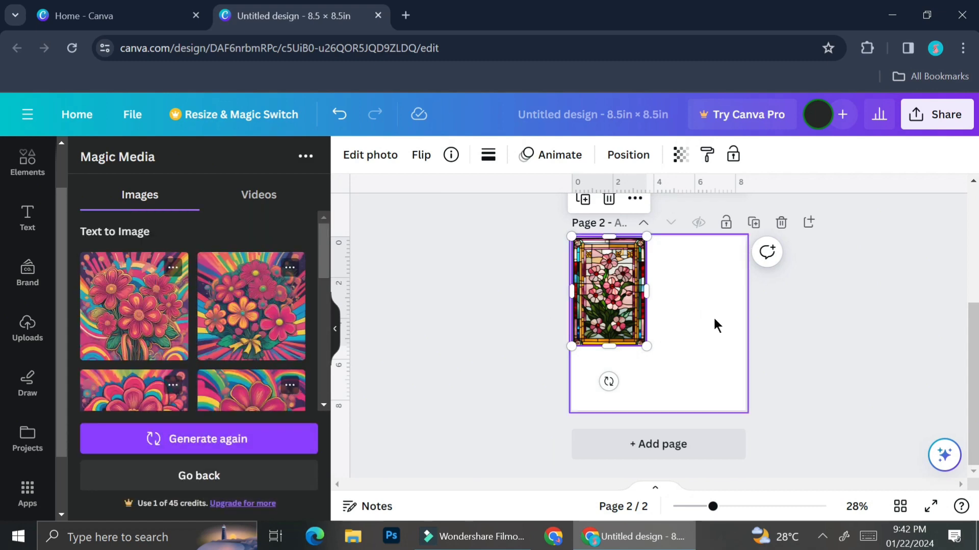
left_click_drag(674, 326, 711, 363)
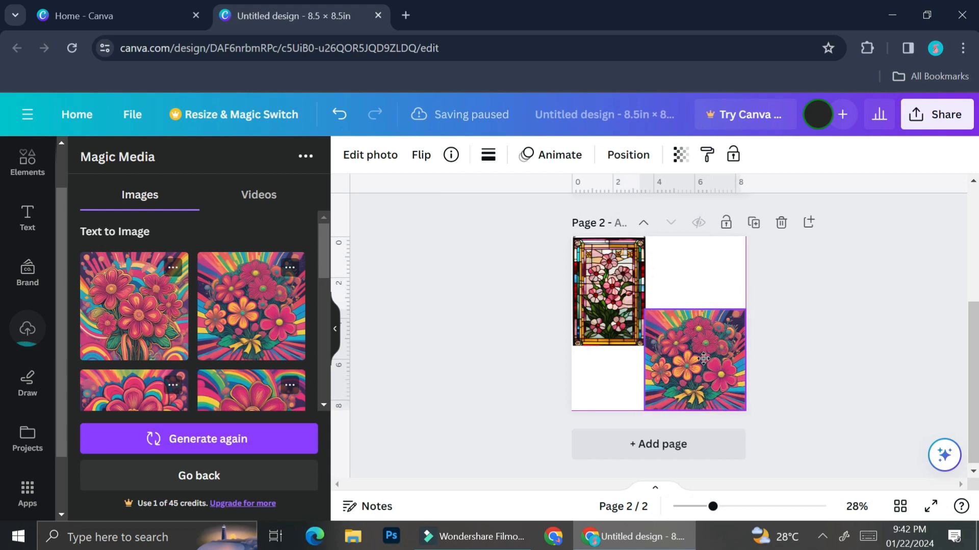
left_click(833, 352)
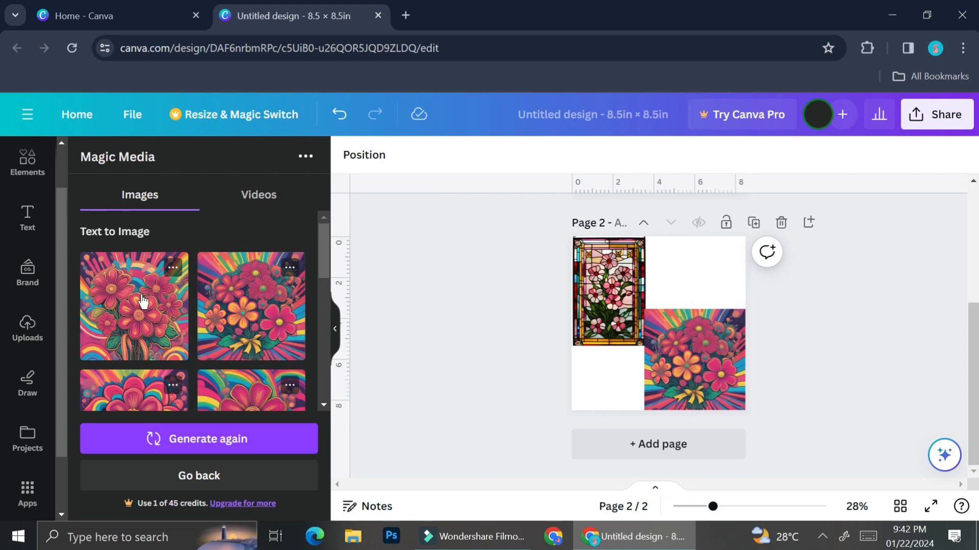
Return to the image description form and enter the prompt "Emerald green diamond on a hand with red nails"
left_click(205, 478)
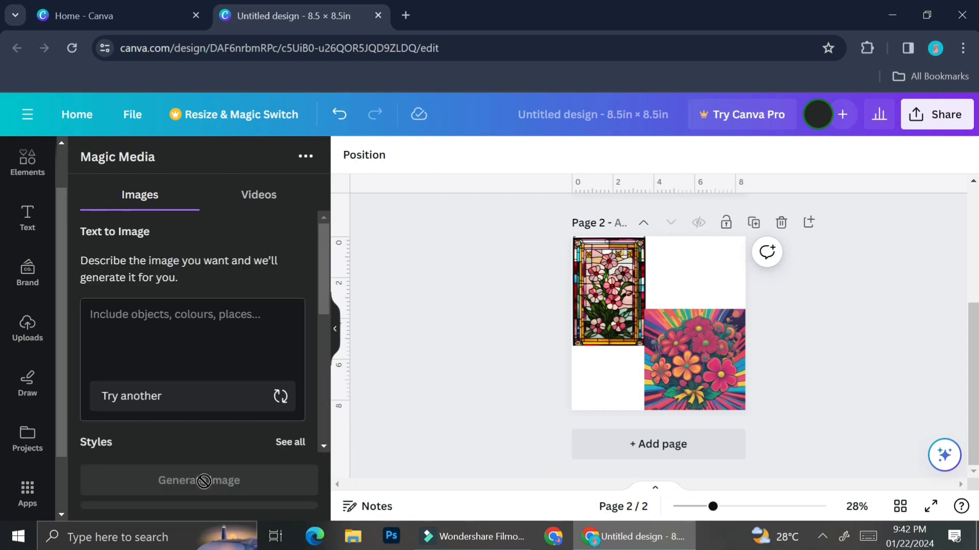
left_click(219, 345)
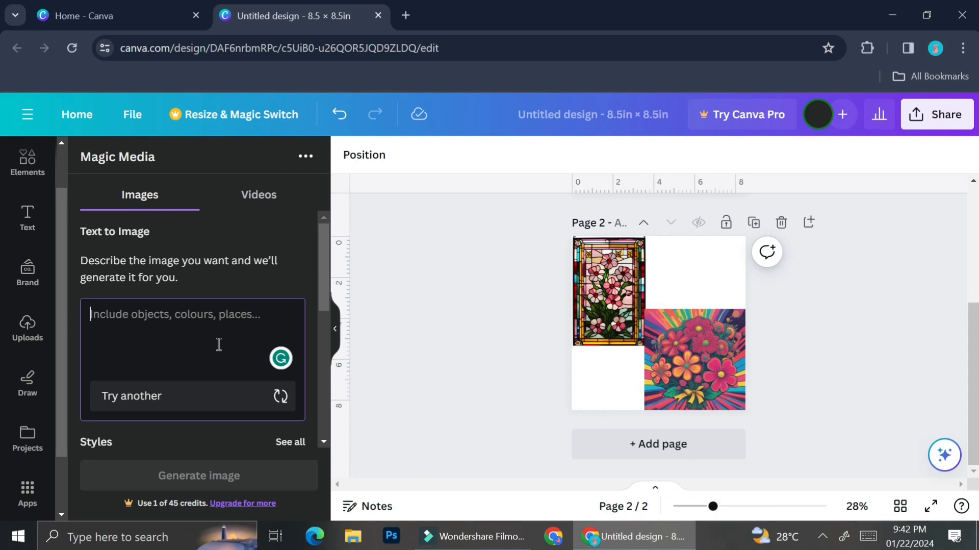
type("E")
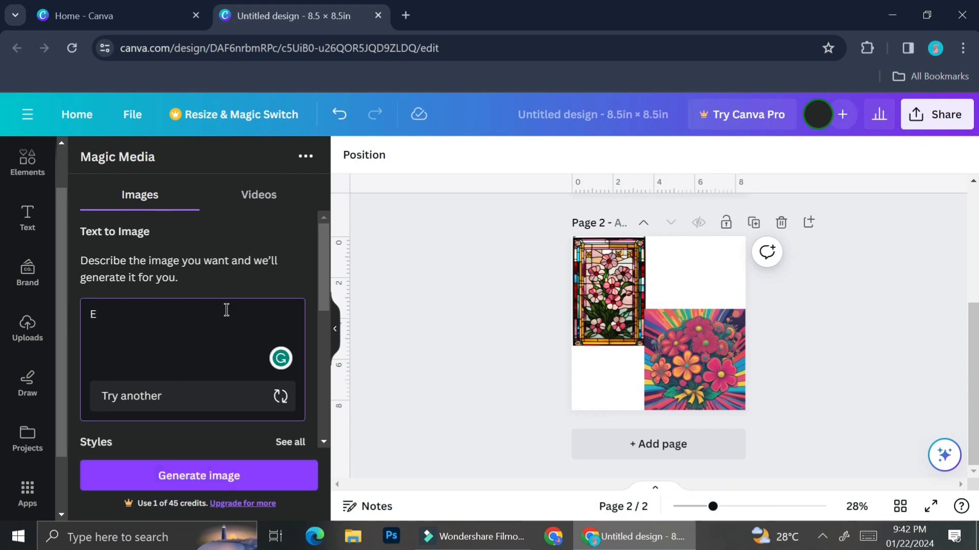
type("merald green diamo")
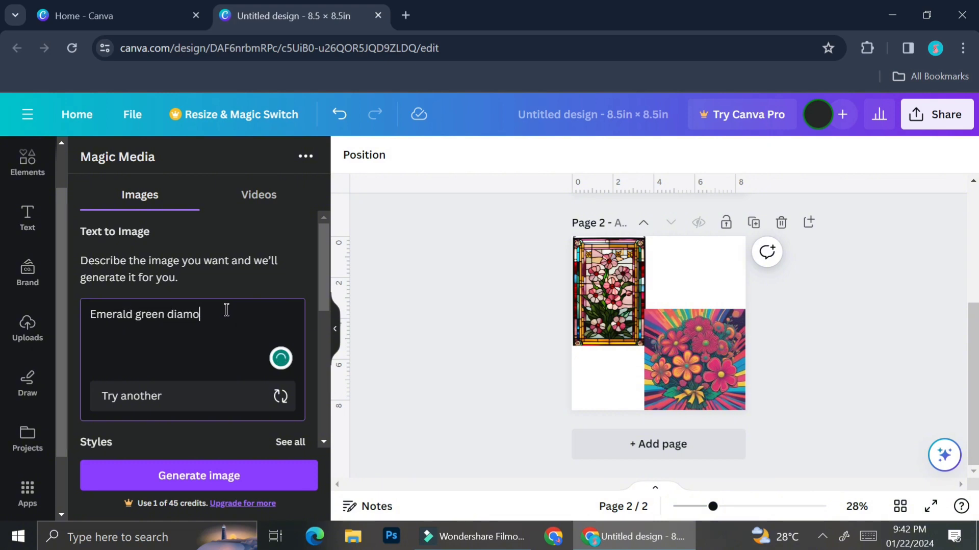
type("nd on a hand with red nails")
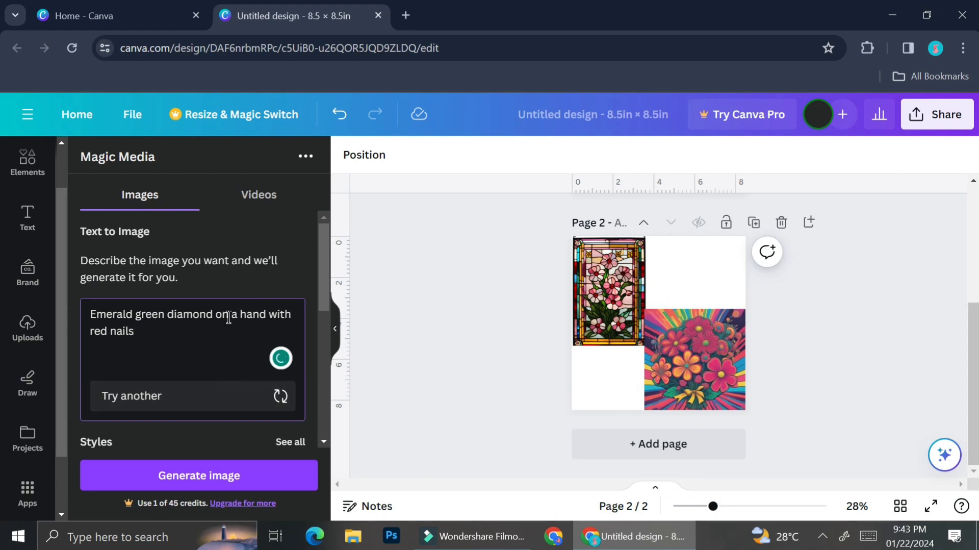
Check the style and aspect ratio options, and generate Square images from the emerald diamond prompt
scroll(227, 325, "down", 5)
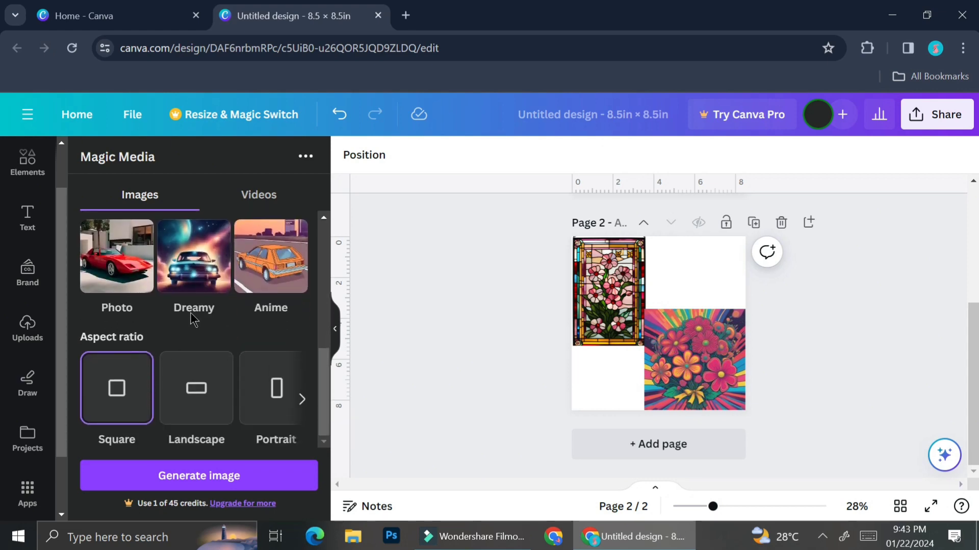
scroll(206, 301, "up", 5)
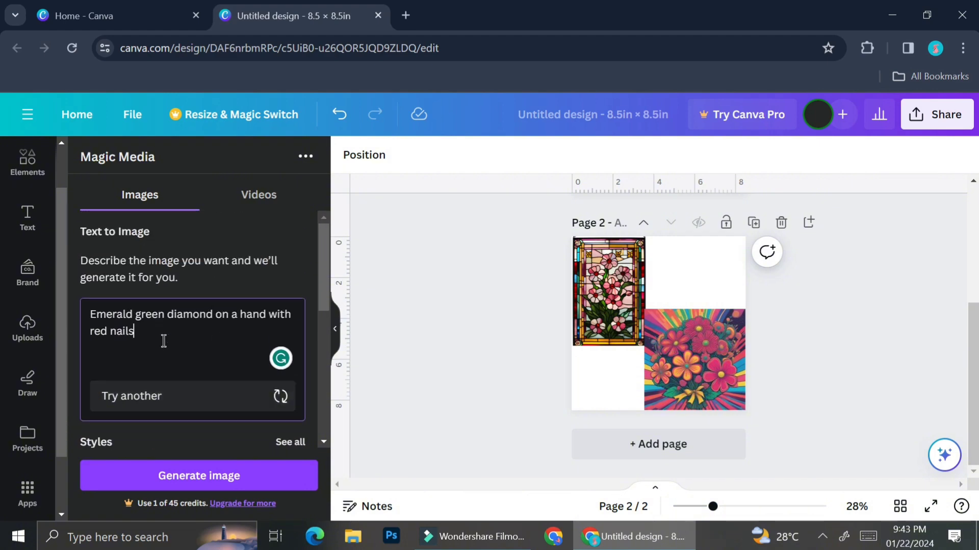
scroll(165, 329, "down", 5)
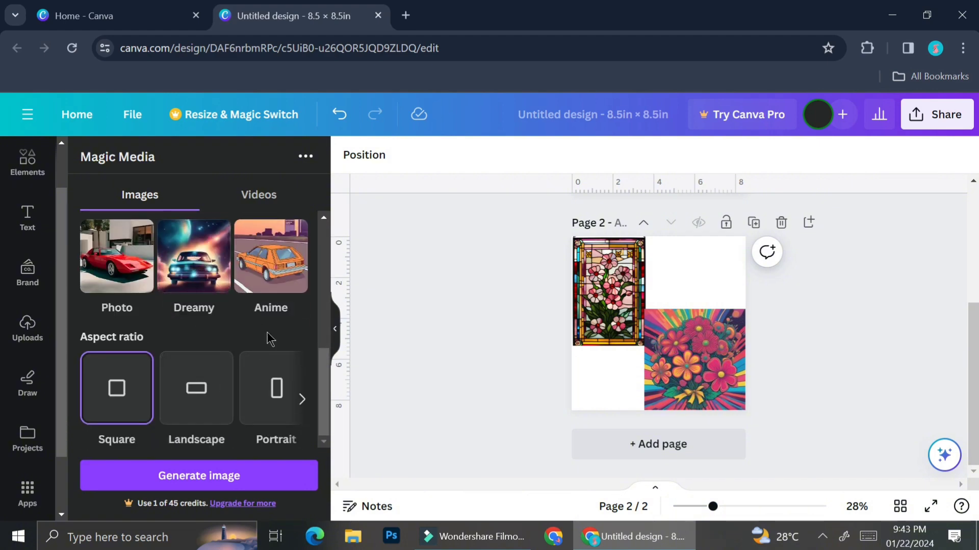
left_click(231, 484)
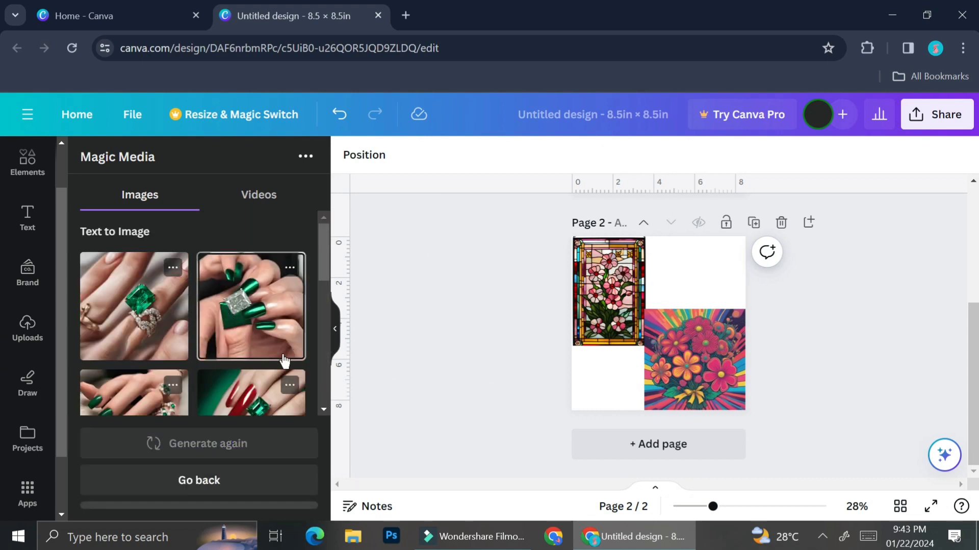
Add a third page and place the image of the emerald ring with red nails on it, enlarged to fill the page
scroll(284, 360, "down", 2)
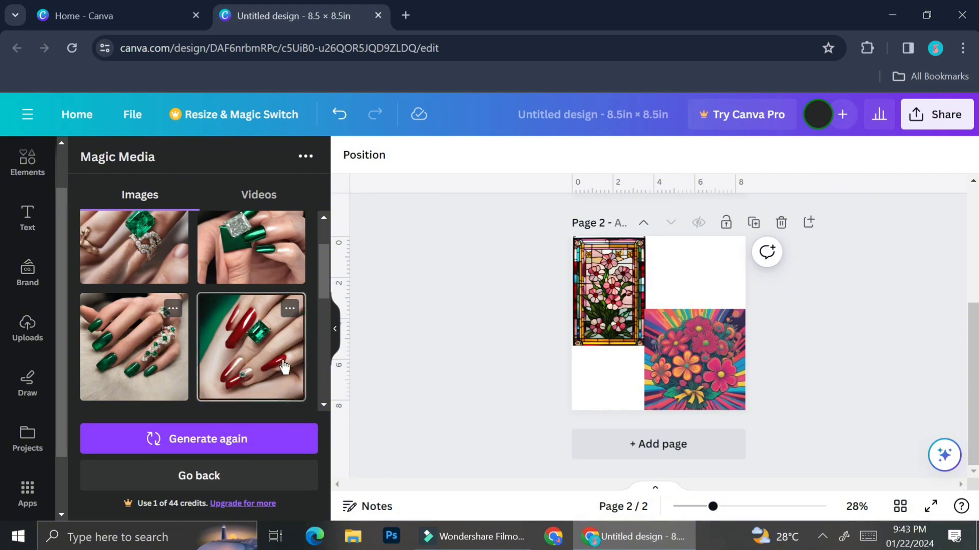
left_click(631, 441)
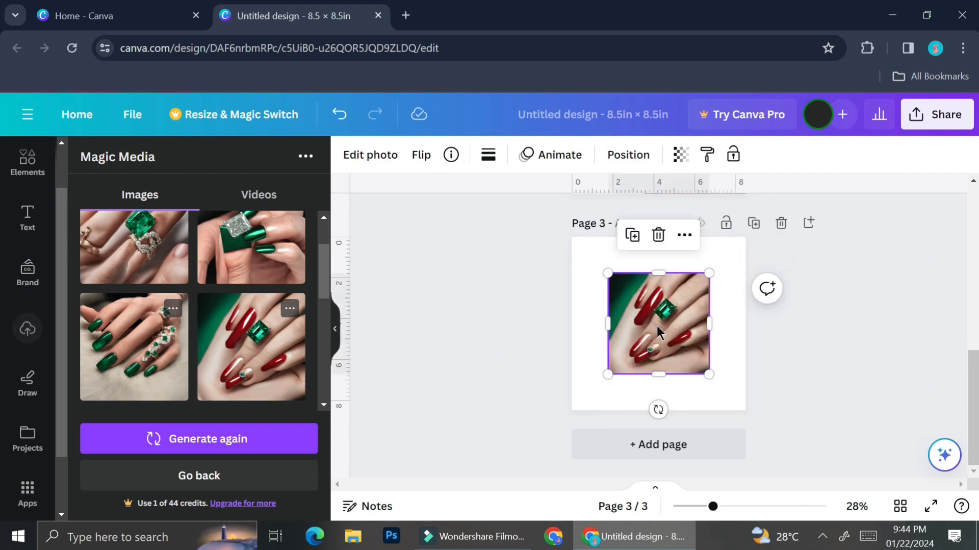
left_click_drag(657, 325, 622, 289)
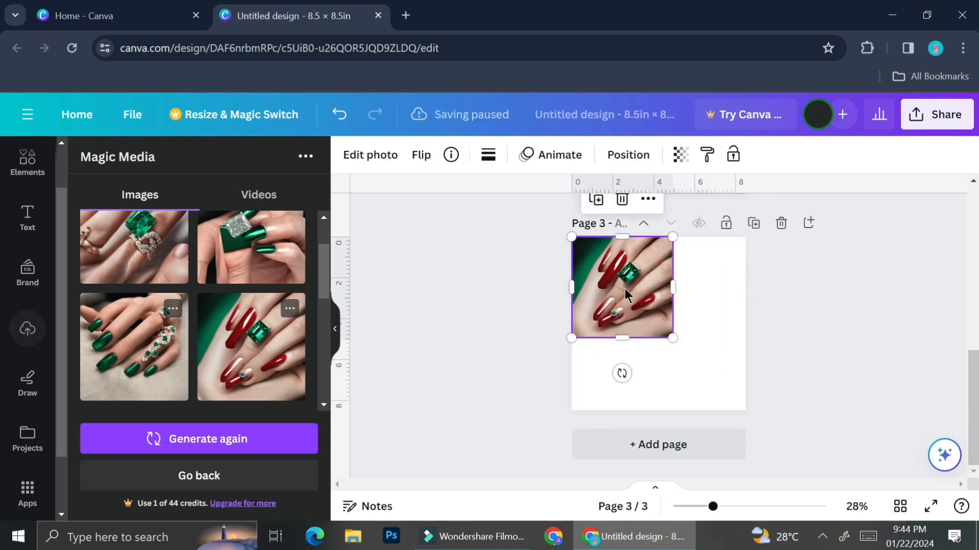
left_click_drag(673, 337, 759, 407)
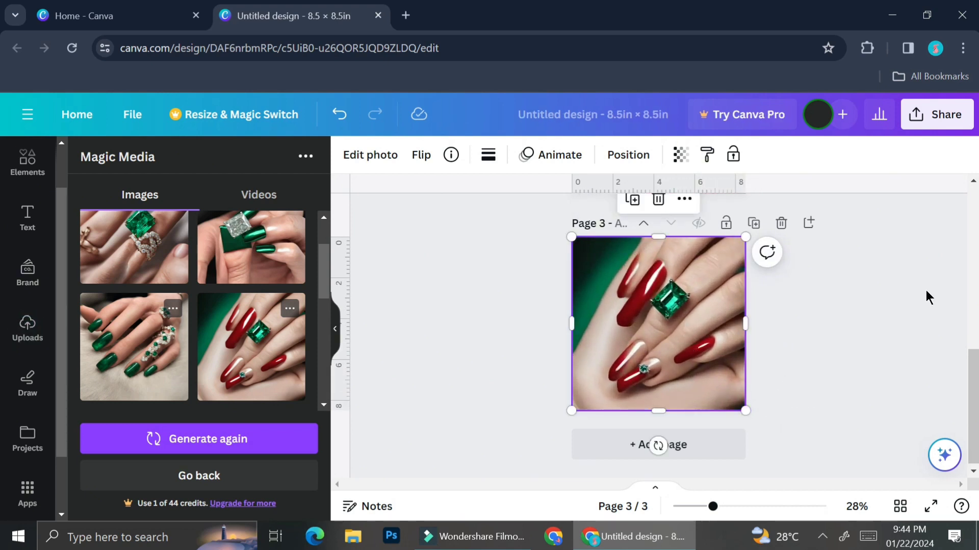
Review the generated hand images together with the prompt and style options below them
scroll(203, 250, "up", 2)
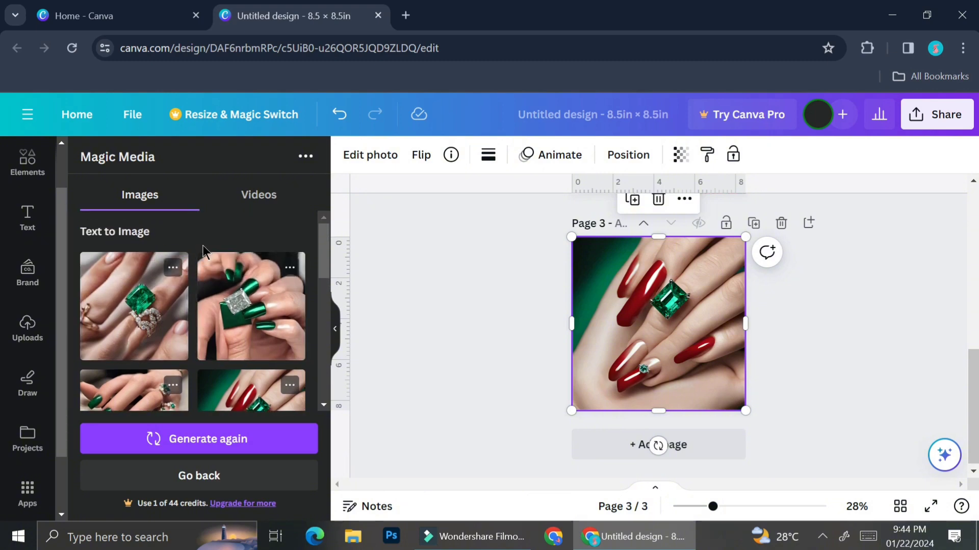
scroll(203, 250, "down", 5)
scroll(200, 298, "down", 3)
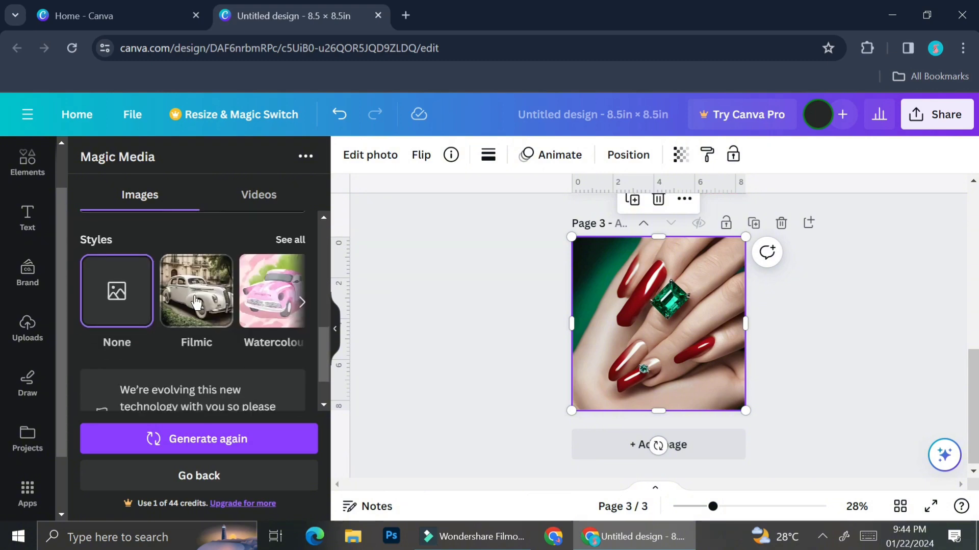
scroll(208, 291, "up", 2)
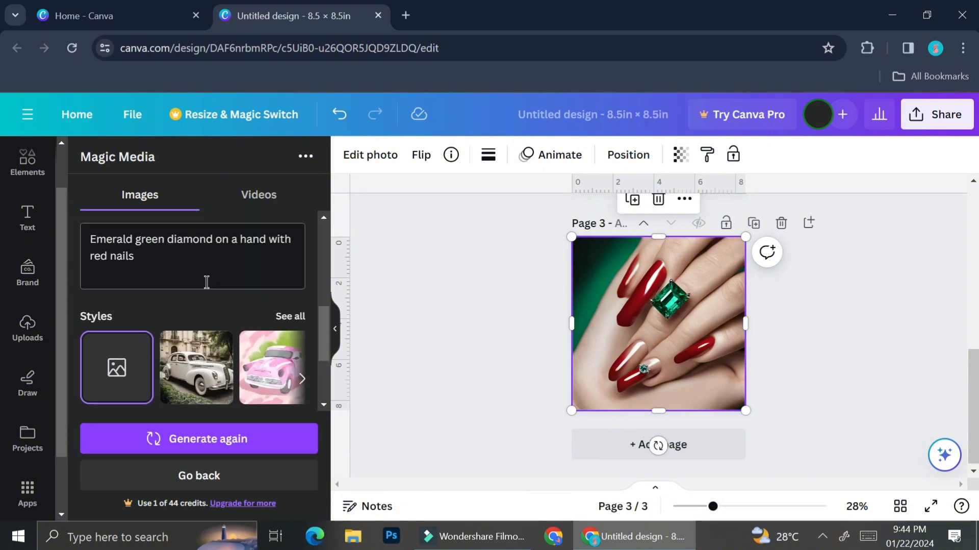